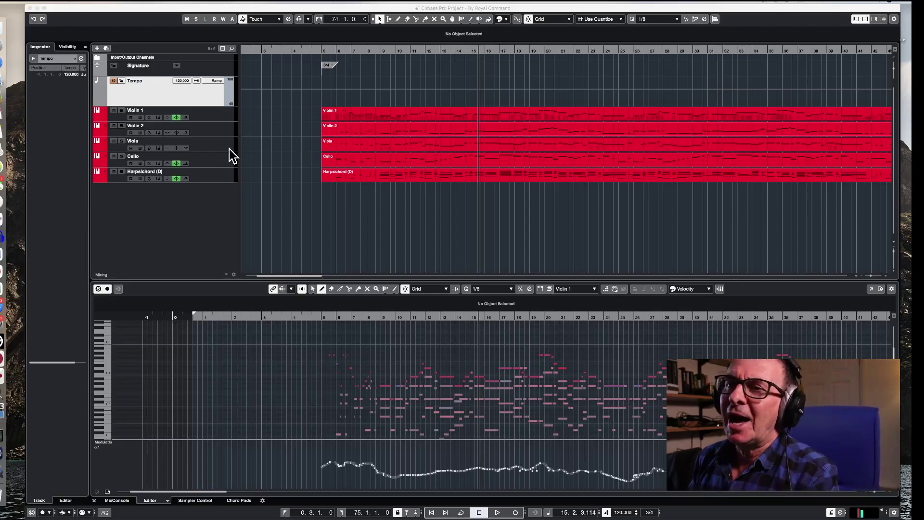
pyautogui.hscroll(4, 400, 206)
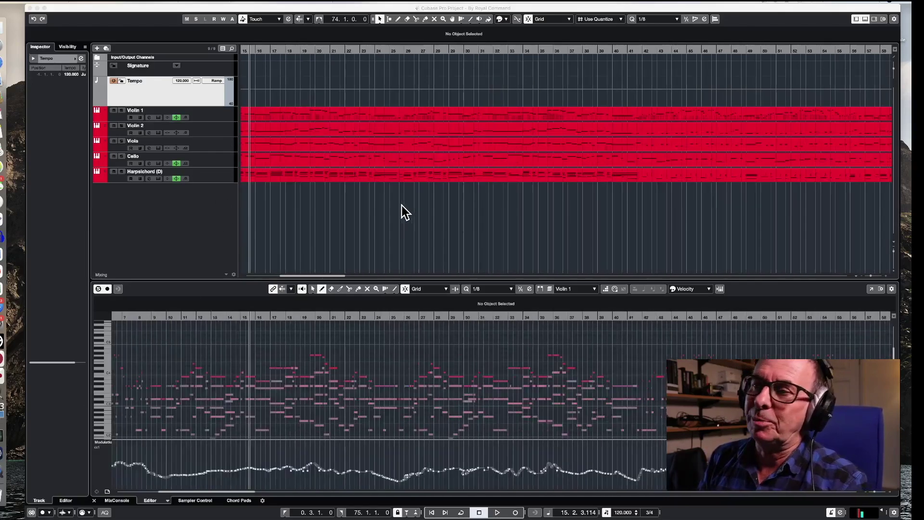
pyautogui.hscroll(-4, 401, 206)
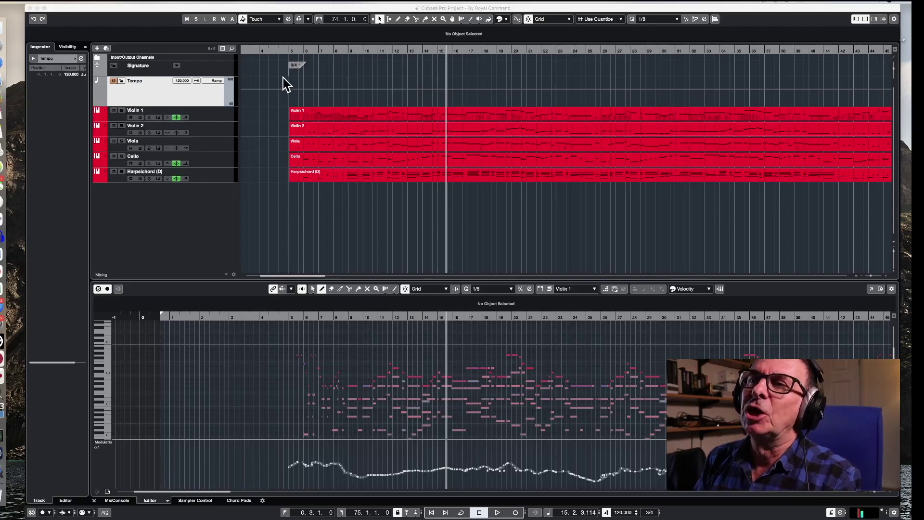
pyautogui.click(289, 51)
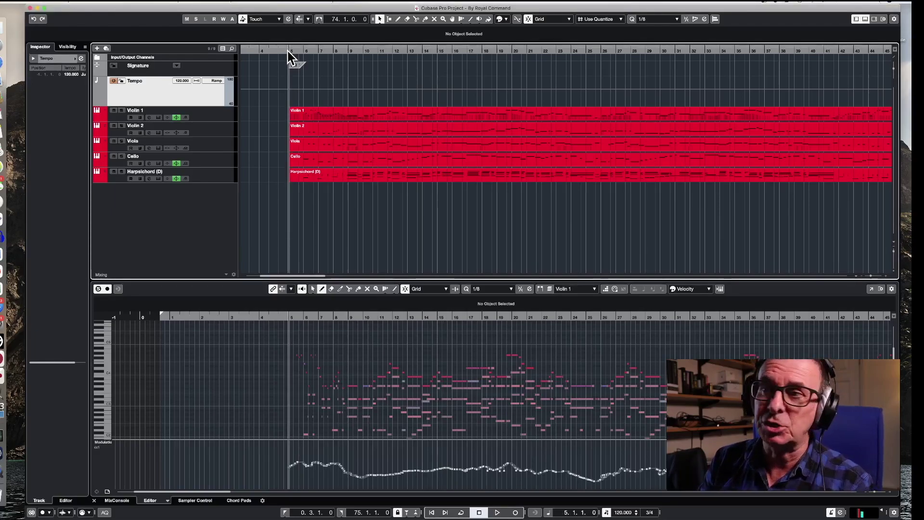
pyautogui.press('space')
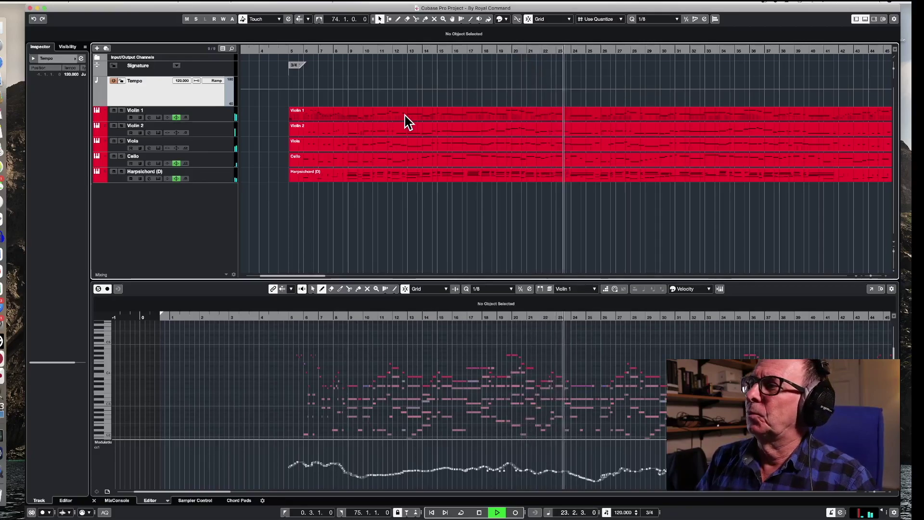
pyautogui.click(750, 51)
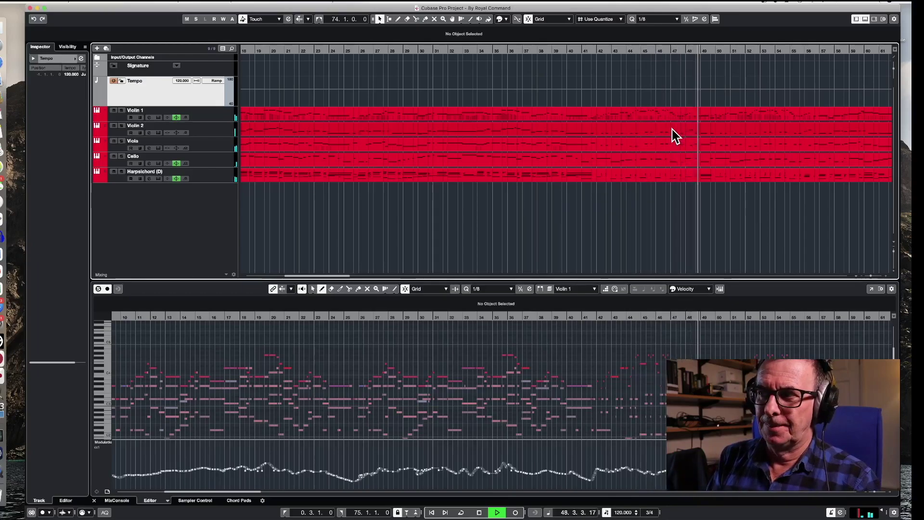
pyautogui.press('space')
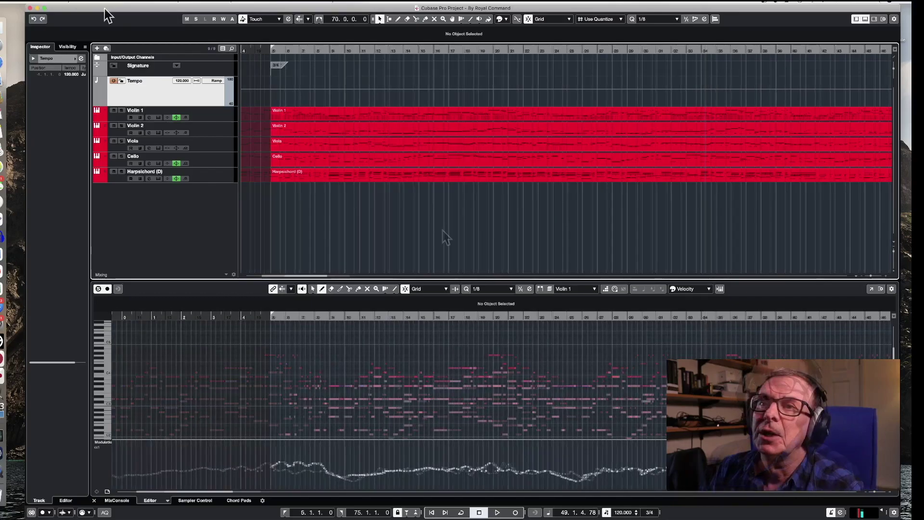
# Step: Export the project as a MIDI file to the Desktop as Untitled.midi, replacing the existing file
pyautogui.click(34, 4)
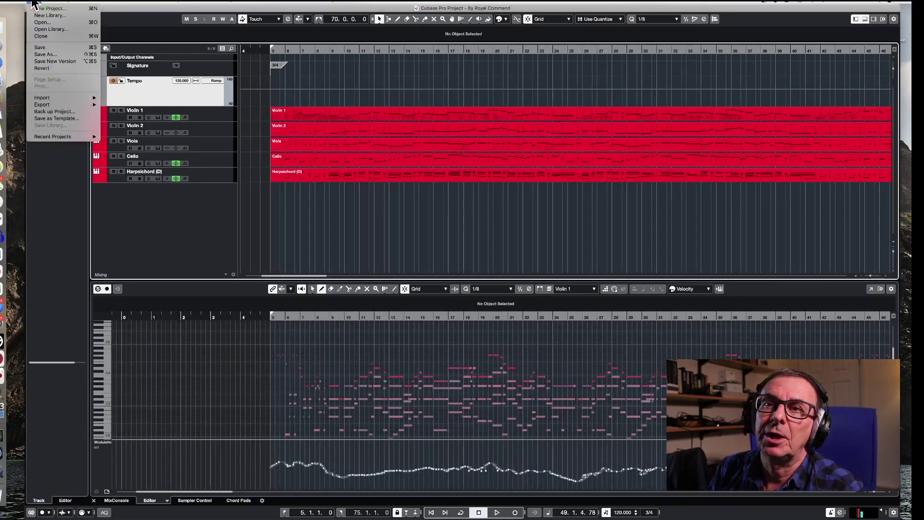
pyautogui.moveTo(51, 105)
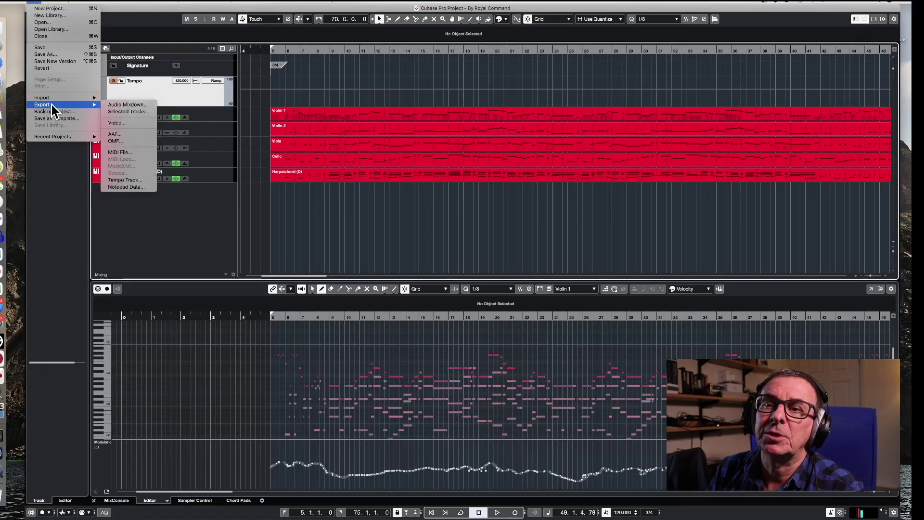
pyautogui.click(127, 153)
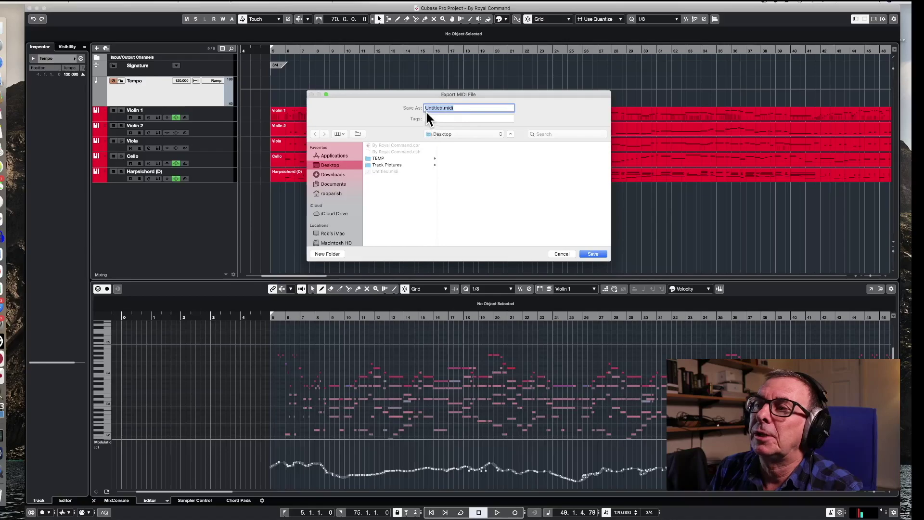
pyautogui.click(593, 256)
pyautogui.click(511, 141)
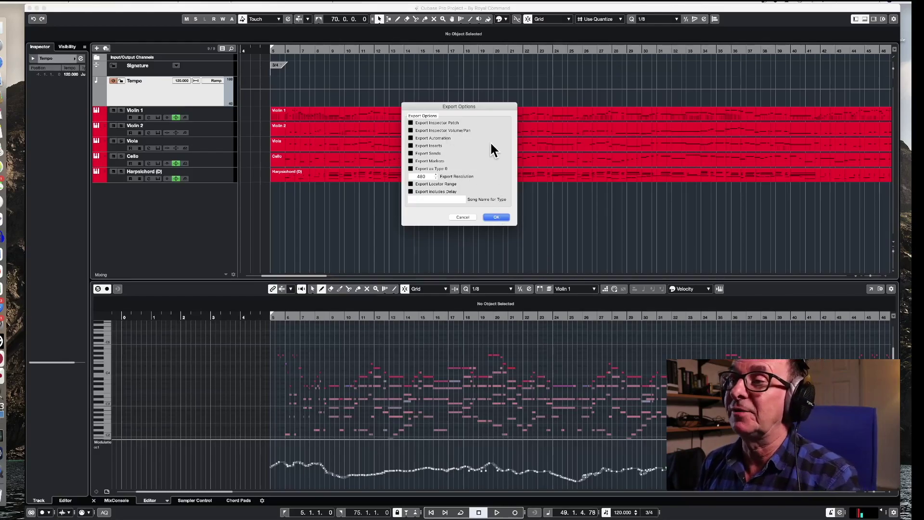
pyautogui.click(496, 217)
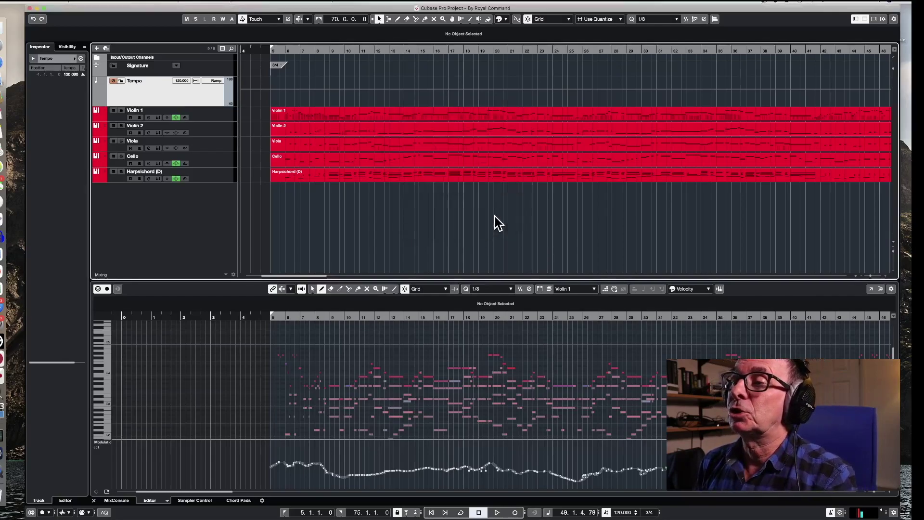
# Step: Import Untitled.midi from the desktop into Dorico with the default import options and move the window upper left
pyautogui.click(37, 8)
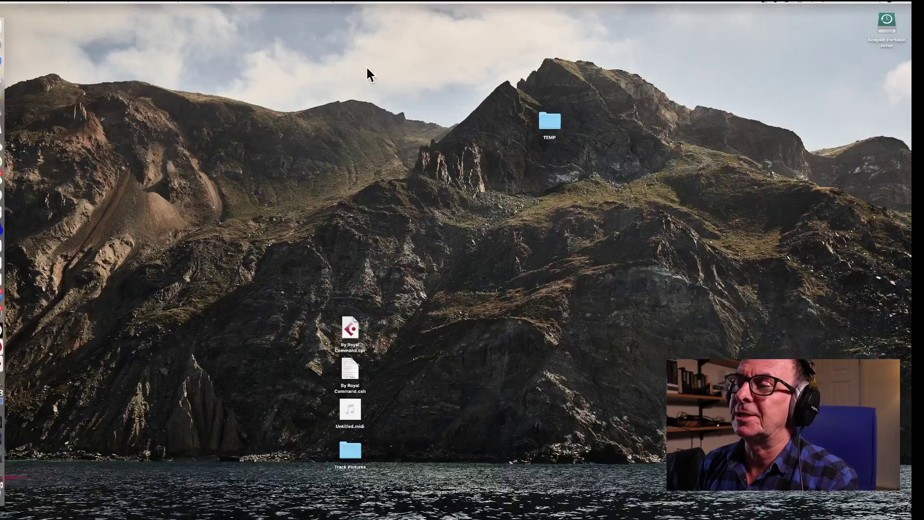
pyautogui.doubleClick(351, 410)
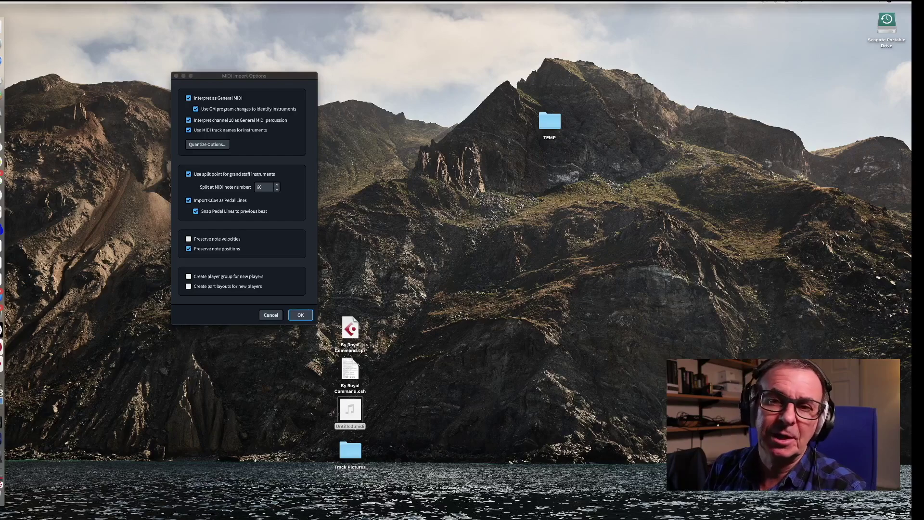
pyautogui.click(300, 315)
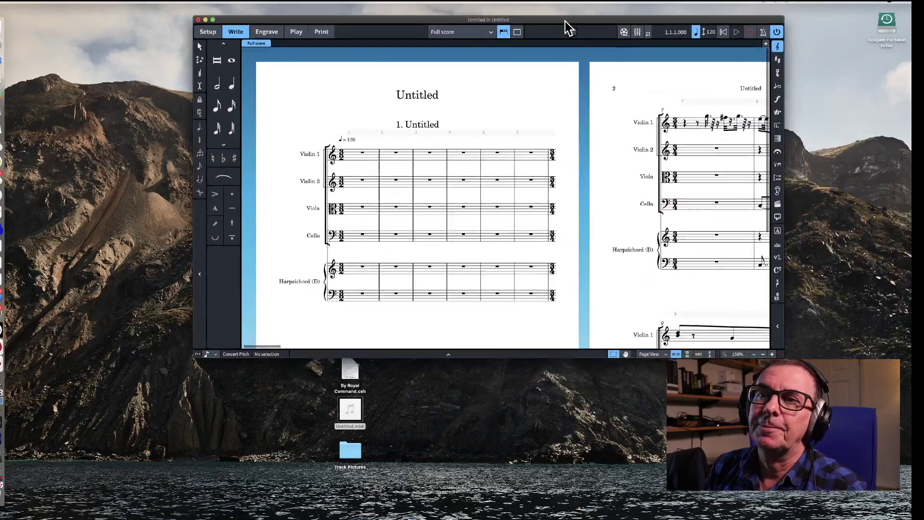
pyautogui.moveTo(566, 22); pyautogui.dragTo(382, 11)
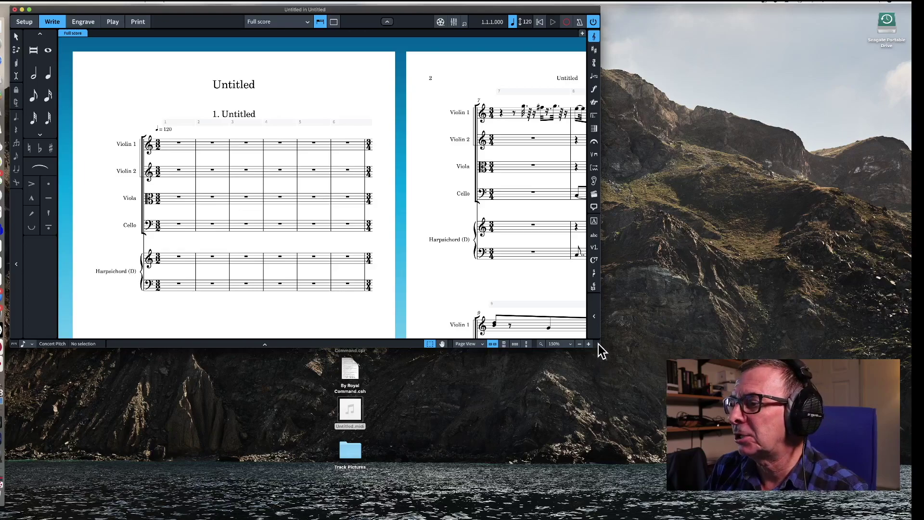
# Step: Enlarge the Dorico window to nearly full screen and show the score in Galley View
pyautogui.moveTo(600, 345); pyautogui.dragTo(897, 510)
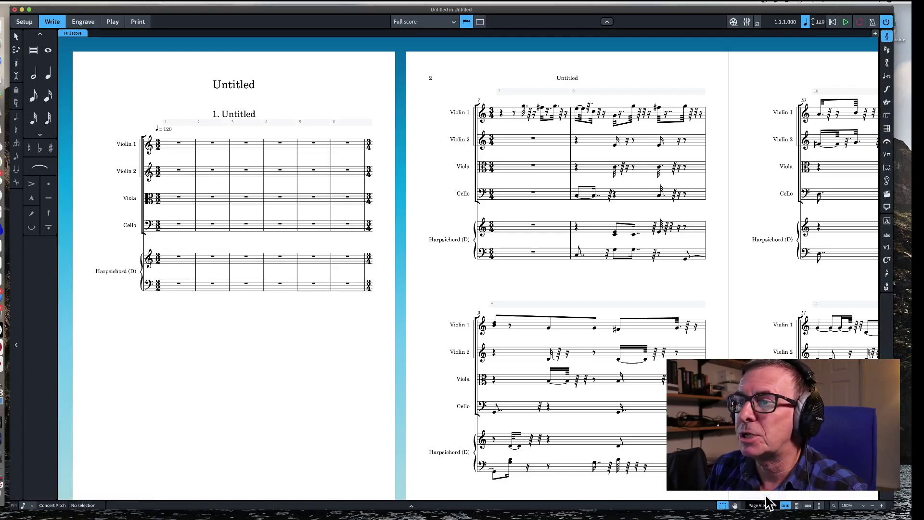
pyautogui.press('alt+super+2')
pyautogui.hscroll(-5, 539, 301)
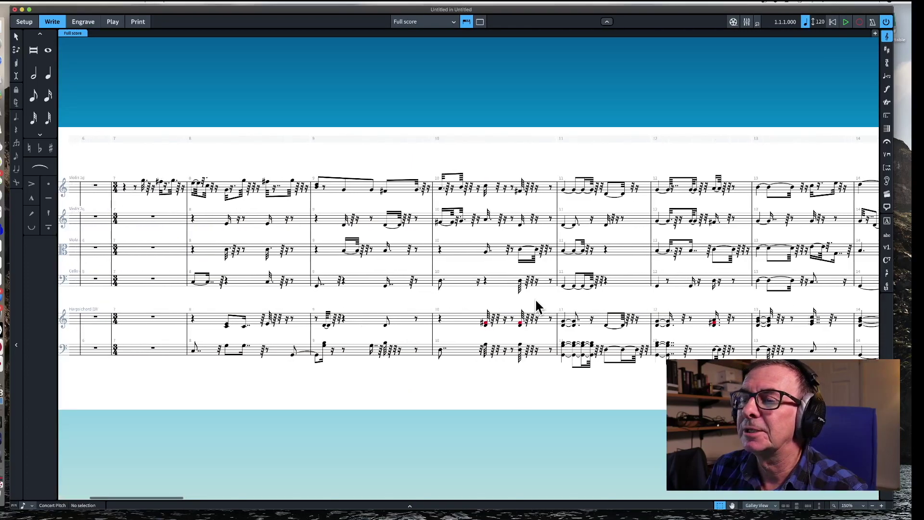
pyautogui.hscroll(-5, 535, 298)
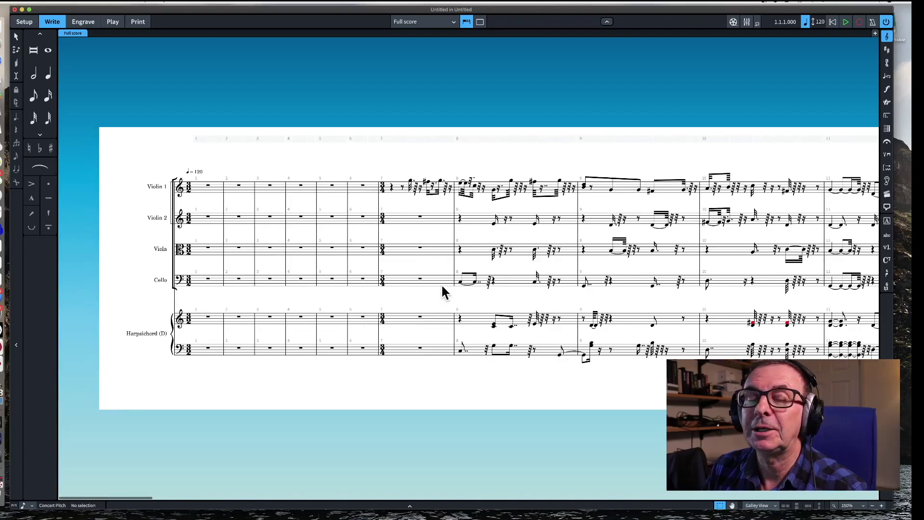
pyautogui.hscroll(5, 442, 286)
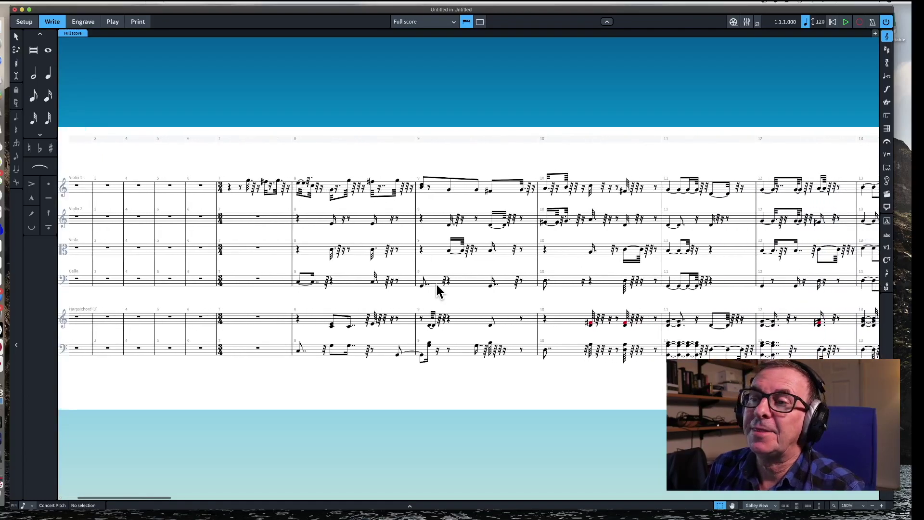
pyautogui.hscroll(7, 437, 285)
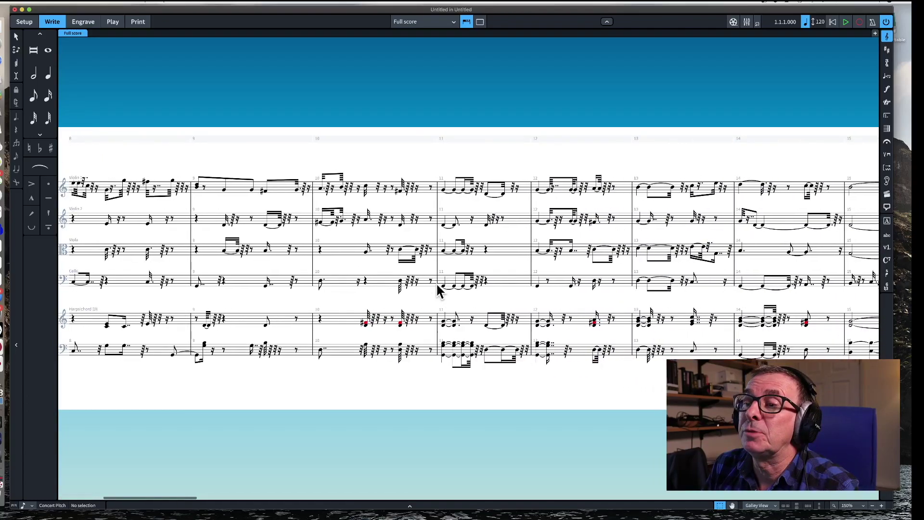
pyautogui.hscroll(3, 438, 286)
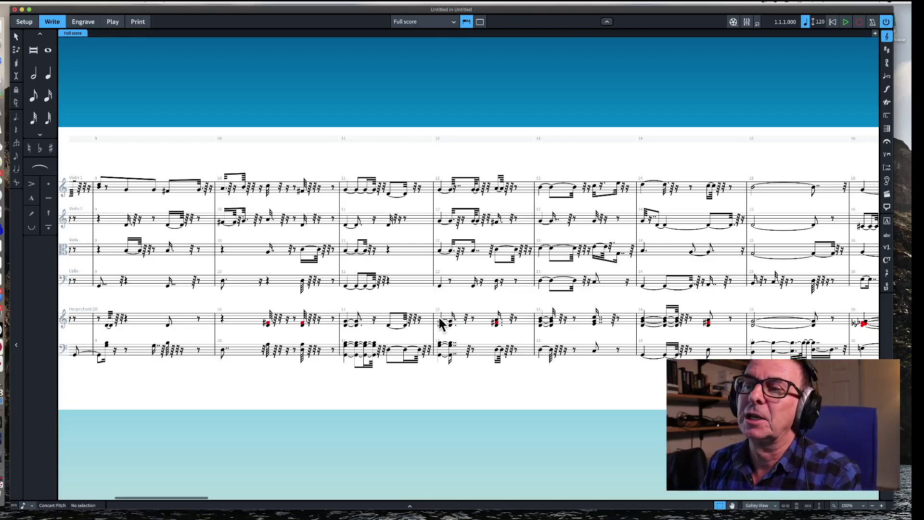
pyautogui.scroll(5, 438, 316)
pyautogui.scroll(-1, 440, 324)
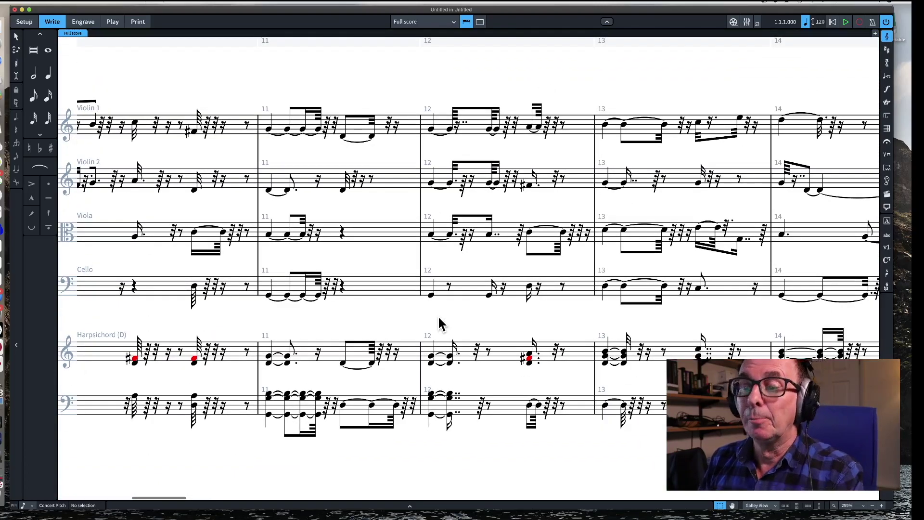
pyautogui.scroll(-3, 439, 320)
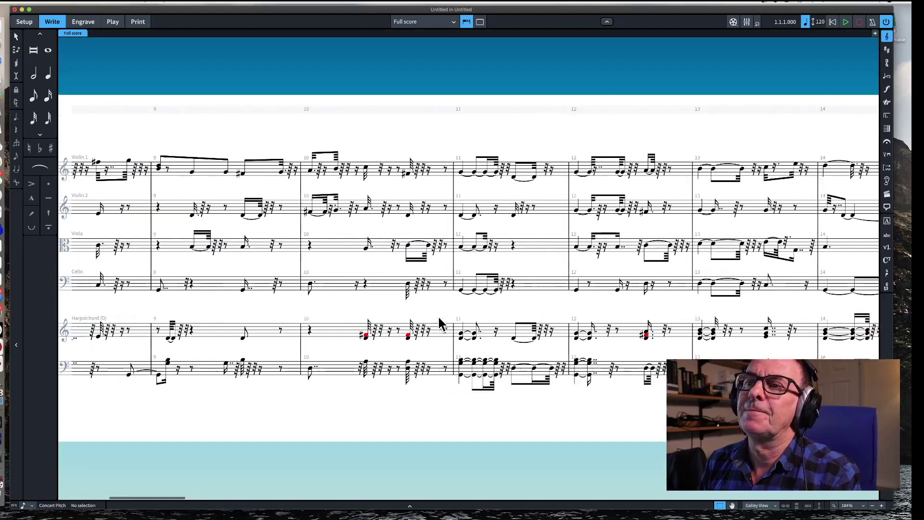
pyautogui.hscroll(-12, 437, 315)
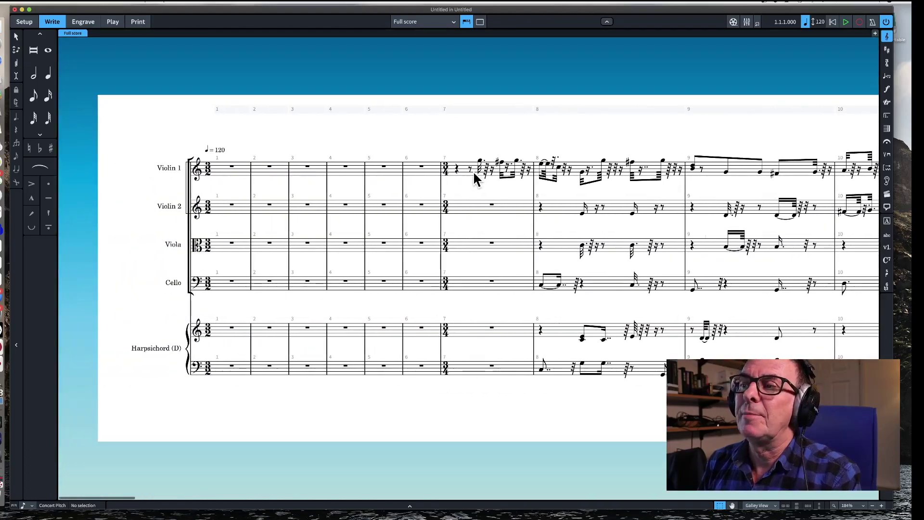
# Step: Play back bar 7 across all staves, stop, then switch to Play mode's piano roll
pyautogui.click(467, 168)
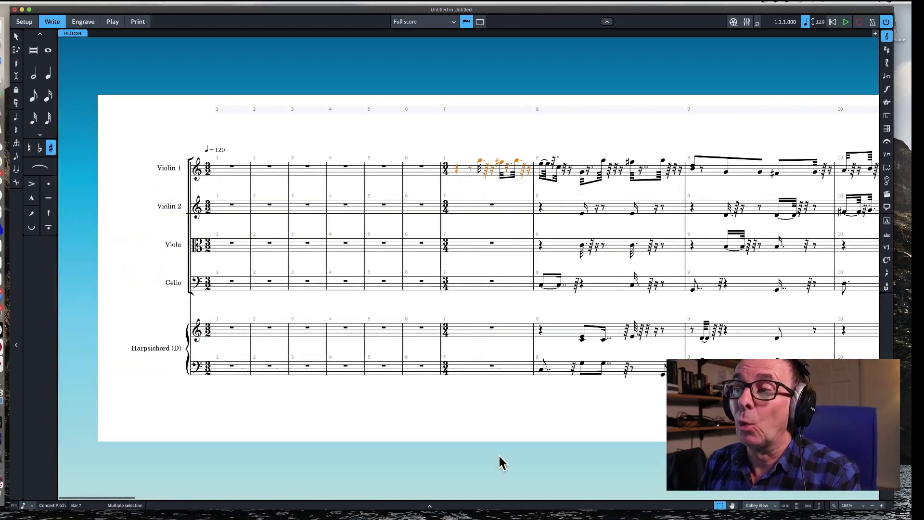
pyautogui.keyDown('shift'); pyautogui.click(491, 366); pyautogui.keyUp('shift')
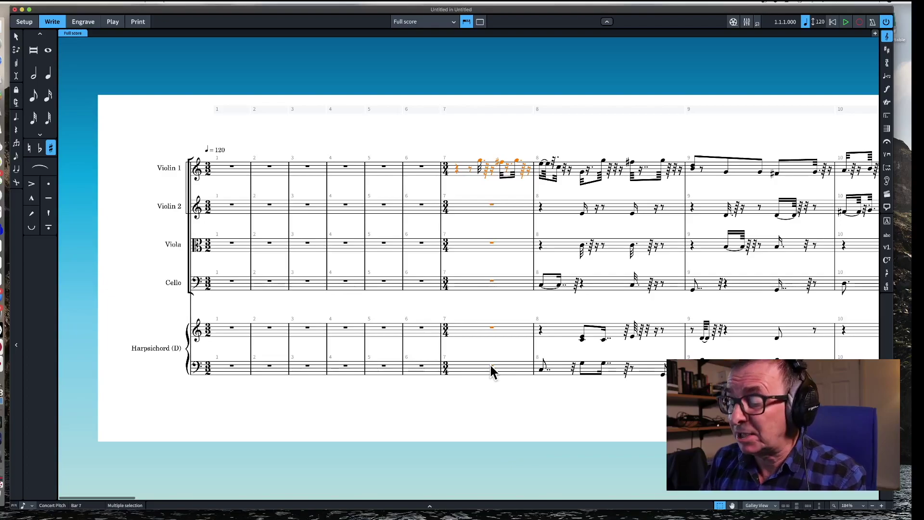
pyautogui.press('p')
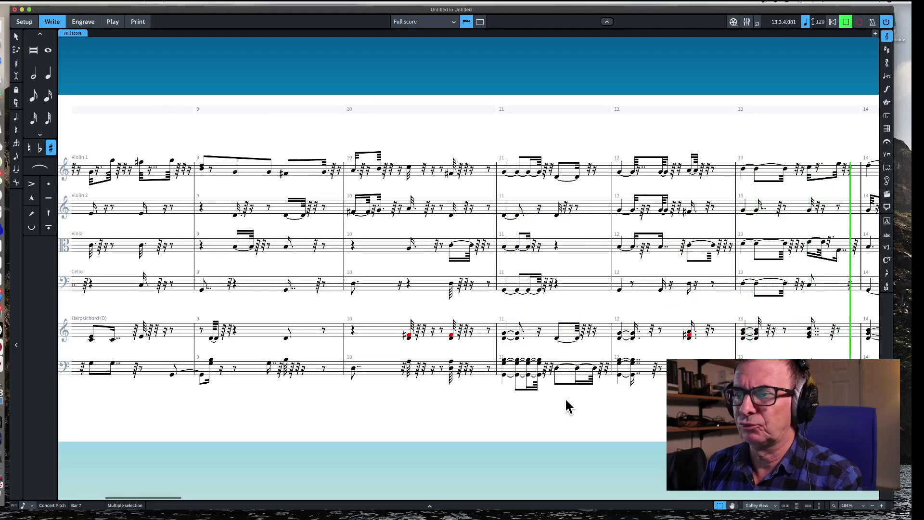
pyautogui.press('space')
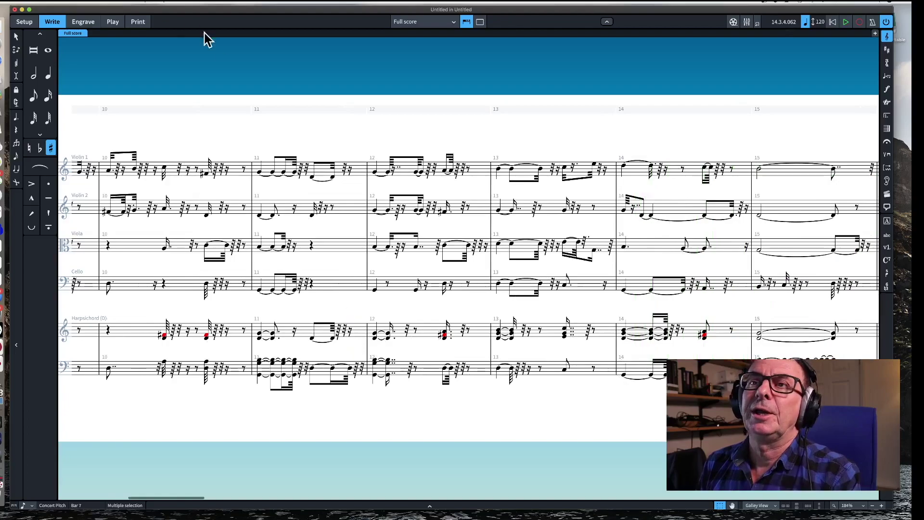
pyautogui.click(113, 23)
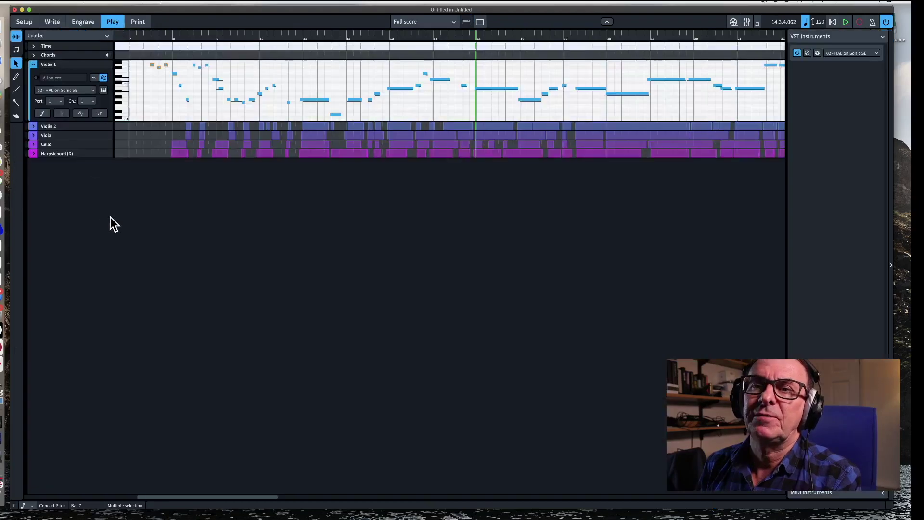
# Step: Load the [GM 007] Harpsichord sound into HALion Sonic SE slot 5 for the Harpsichord track
pyautogui.click(33, 153)
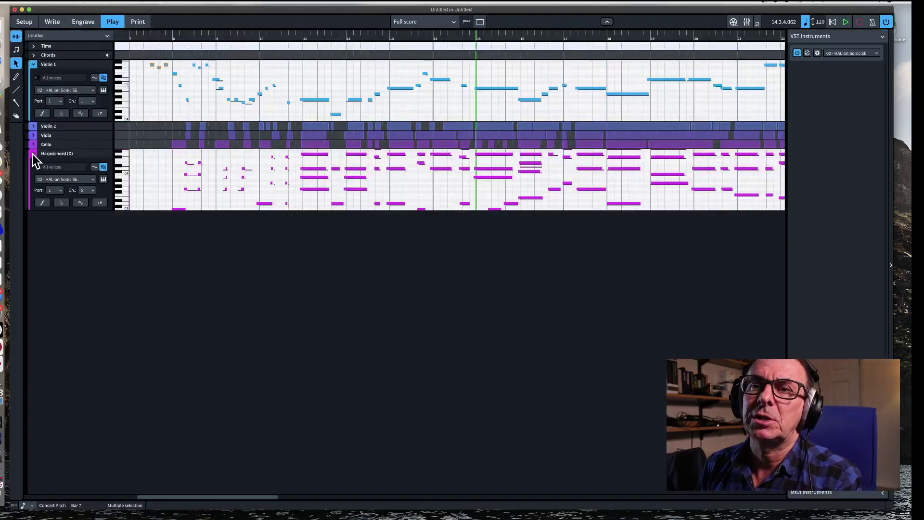
pyautogui.click(103, 179)
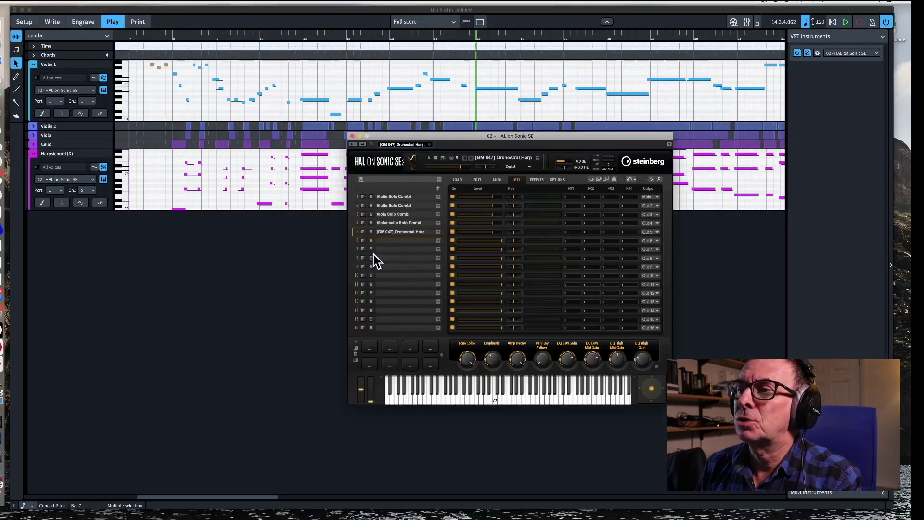
pyautogui.click(439, 232)
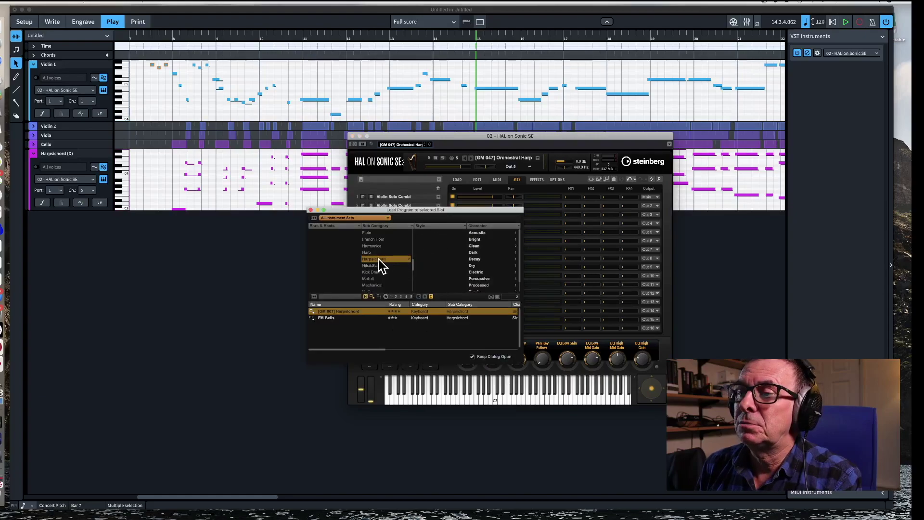
pyautogui.doubleClick(353, 312)
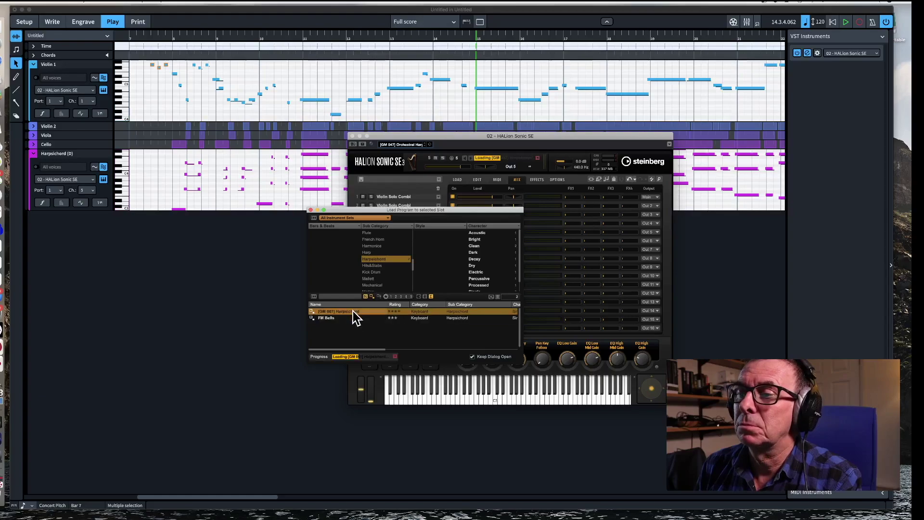
pyautogui.click(310, 210)
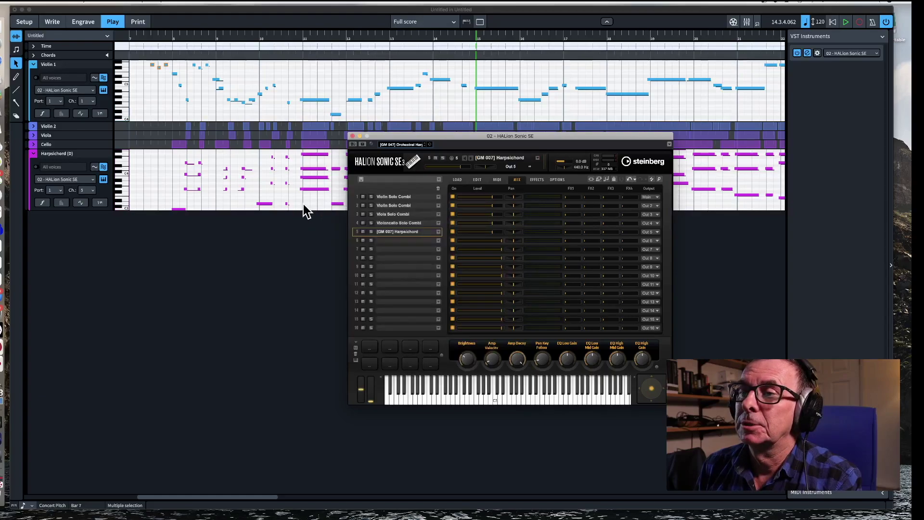
pyautogui.click(351, 137)
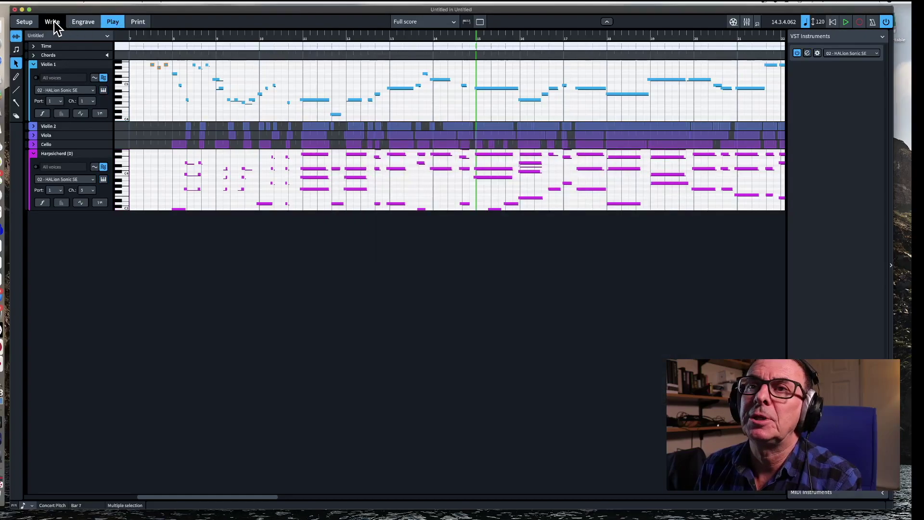
# Step: Return to Write mode, listen to the galley score, stop playback and scroll back to the start
pyautogui.click(53, 22)
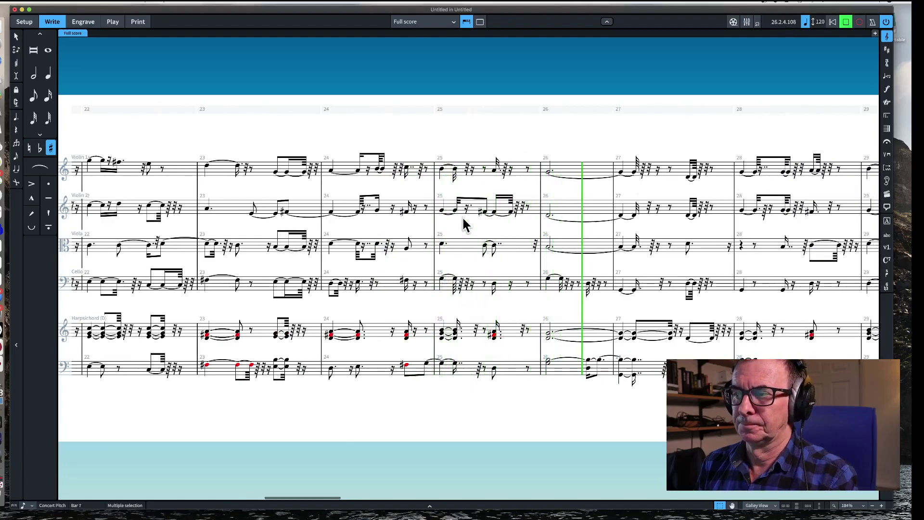
pyautogui.press('space')
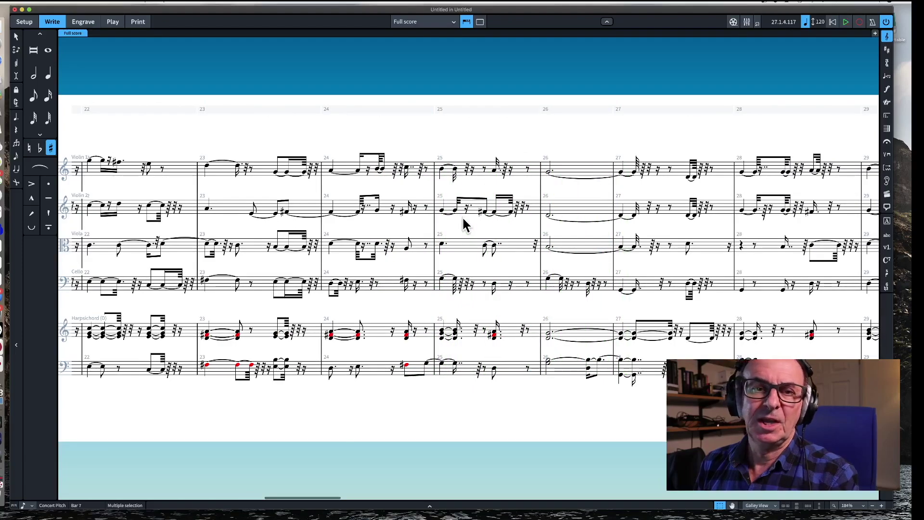
pyautogui.hscroll(-5, 465, 223)
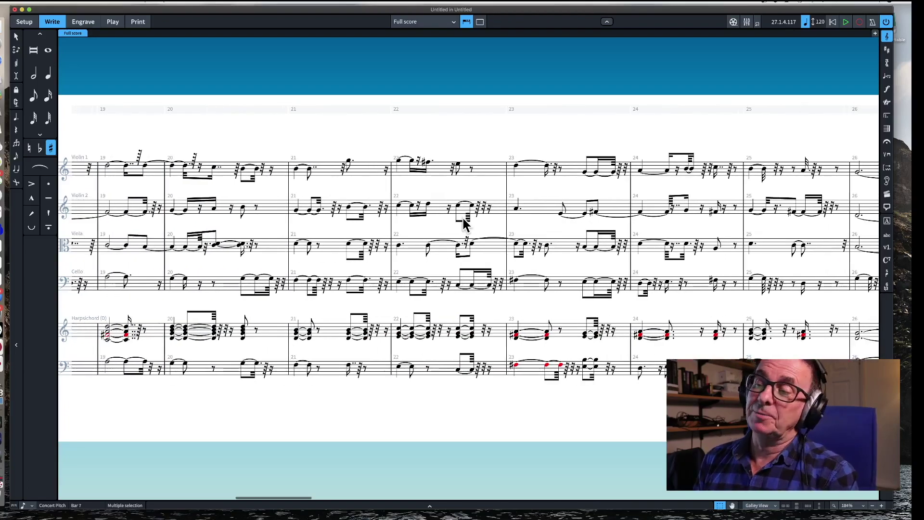
pyautogui.hscroll(-4, 464, 224)
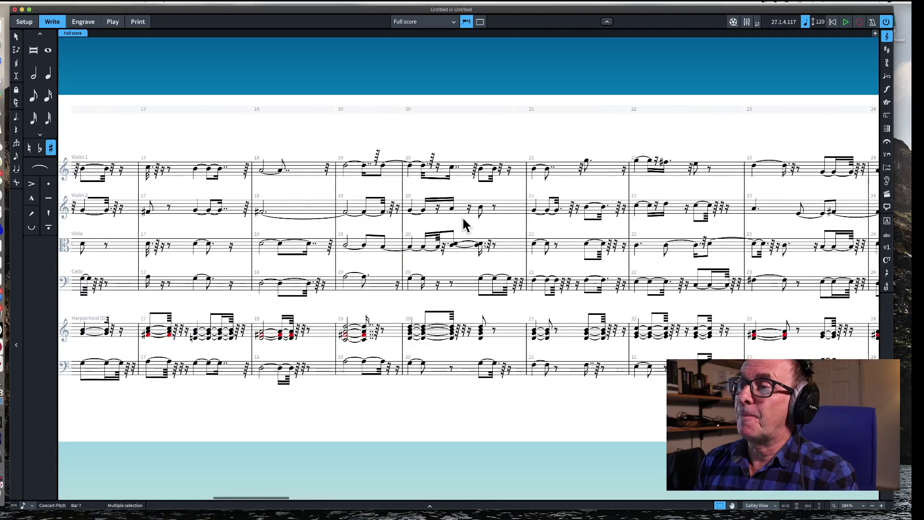
pyautogui.hscroll(-1, 464, 224)
pyautogui.hscroll(-5, 464, 224)
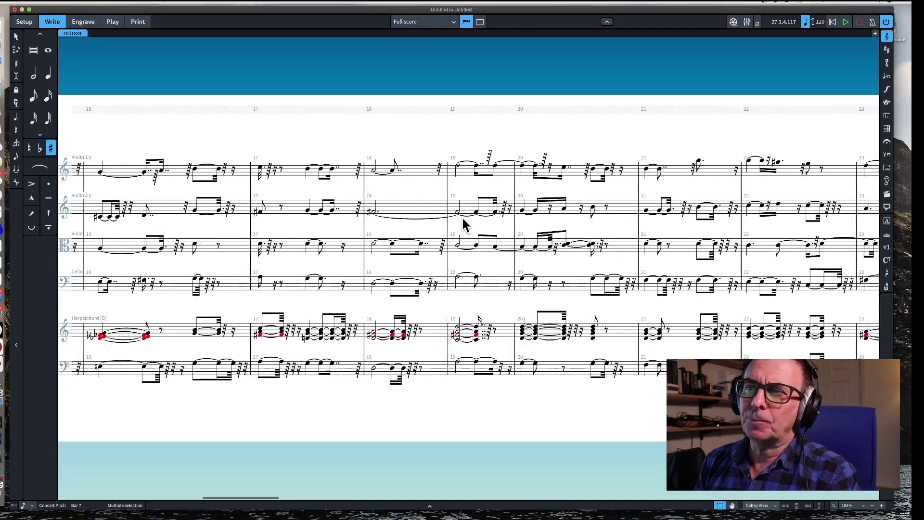
pyautogui.hscroll(-5, 463, 220)
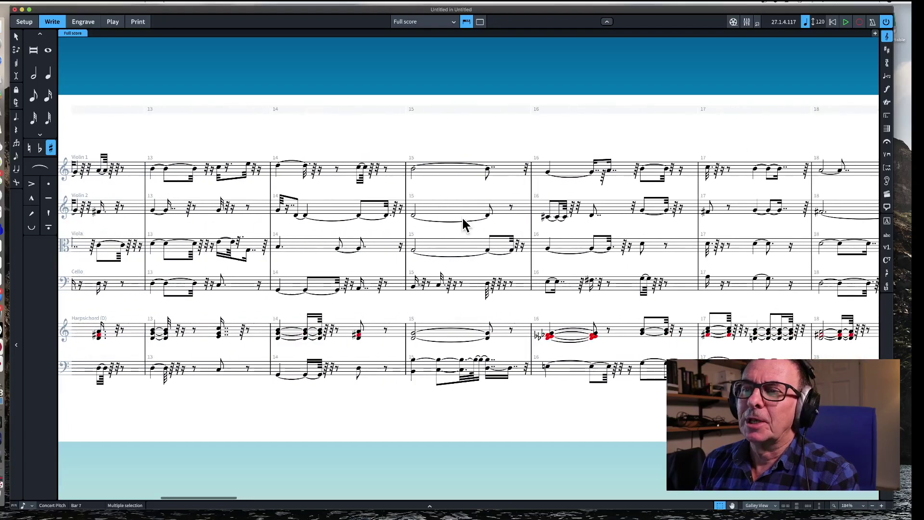
pyautogui.hscroll(-3, 463, 220)
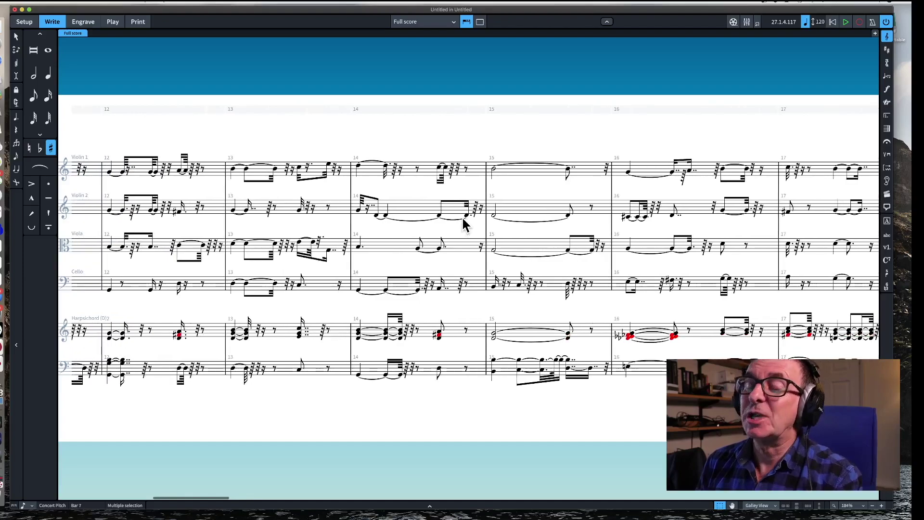
pyautogui.hscroll(-3, 465, 225)
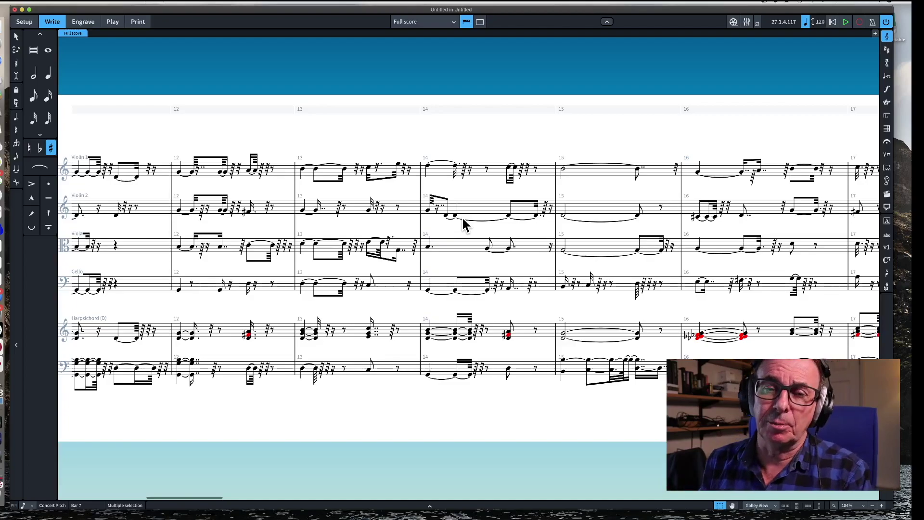
# Step: Close the Dorico project without saving and bring Cubase back into view
pyautogui.click(15, 9)
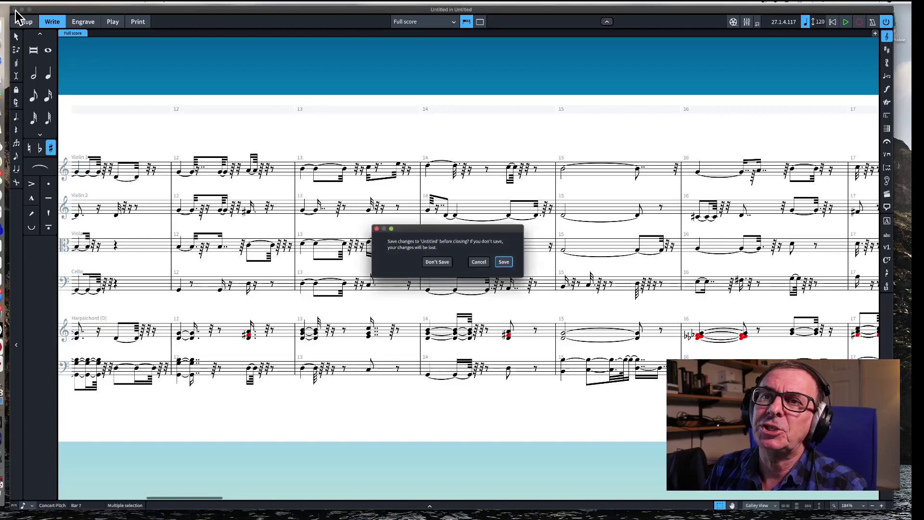
pyautogui.click(436, 263)
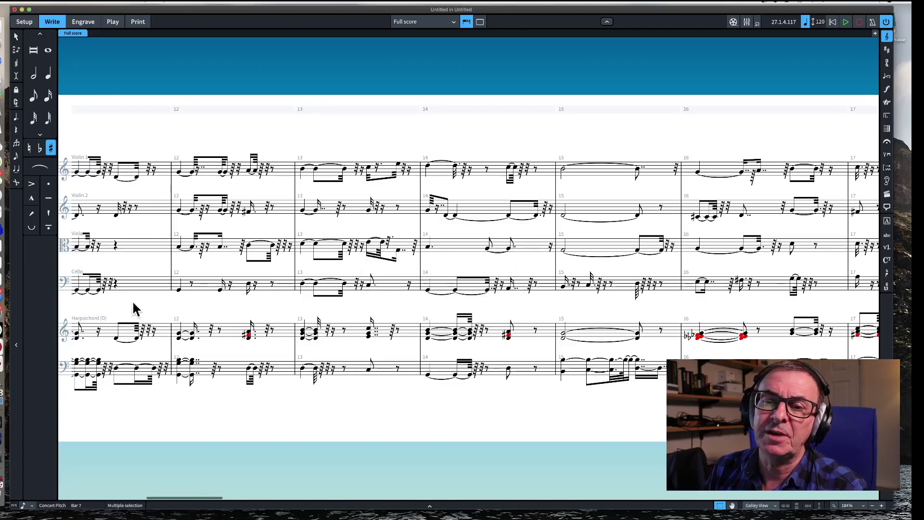
pyautogui.click(2, 377)
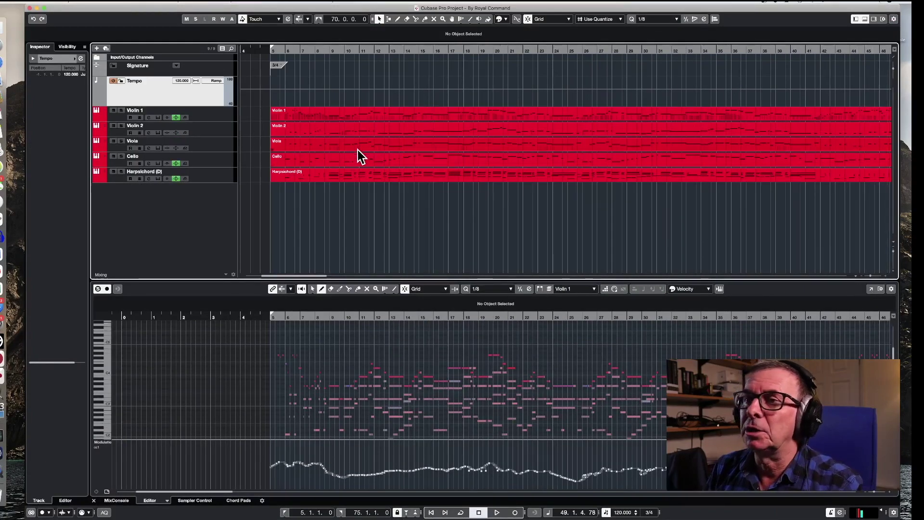
# Step: Select the Violin 1, Violin 2, Viola, Cello and Harpsichord parts and open them in the Key Editor
pyautogui.click(363, 114)
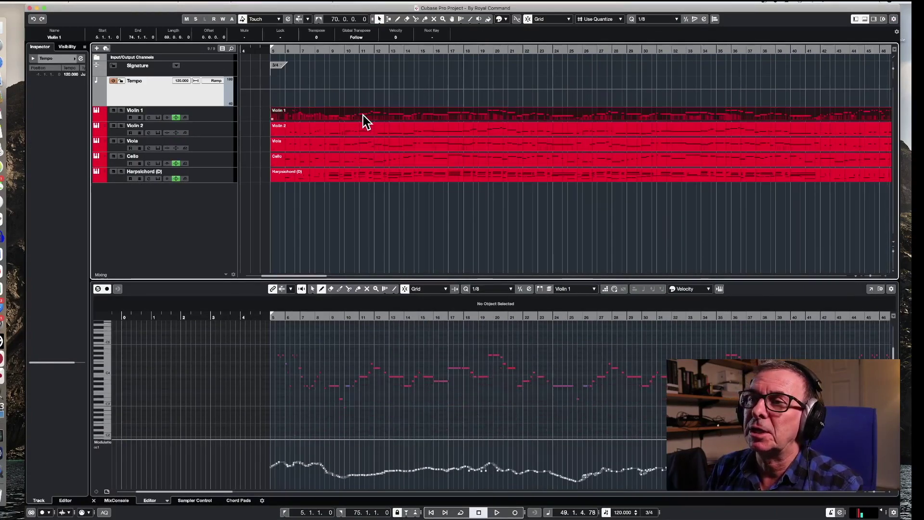
pyautogui.keyDown('shift'); pyautogui.click(371, 174); pyautogui.keyUp('shift')
pyautogui.keyDown('shift'); pyautogui.click(363, 157); pyautogui.keyUp('shift')
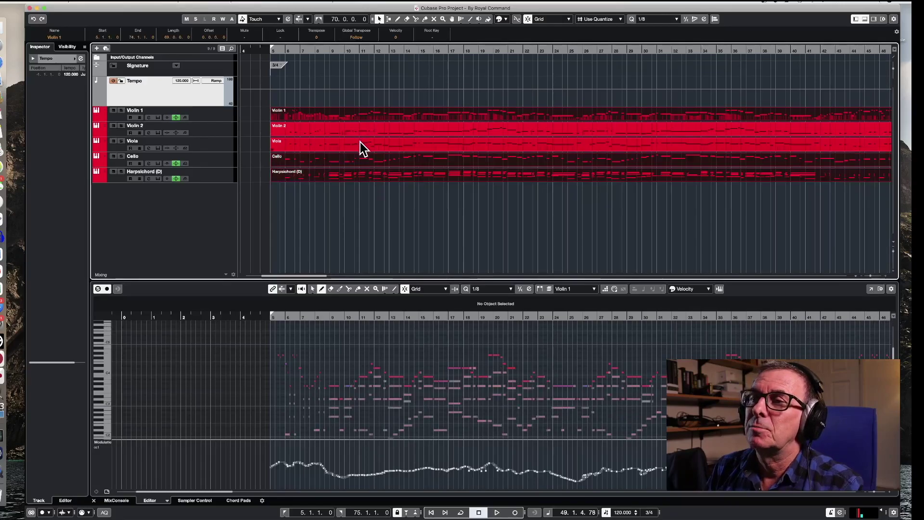
pyautogui.keyDown('shift'); pyautogui.click(360, 143); pyautogui.keyUp('shift')
pyautogui.keyDown('shift'); pyautogui.click(363, 130); pyautogui.keyUp('shift')
pyautogui.click(871, 289)
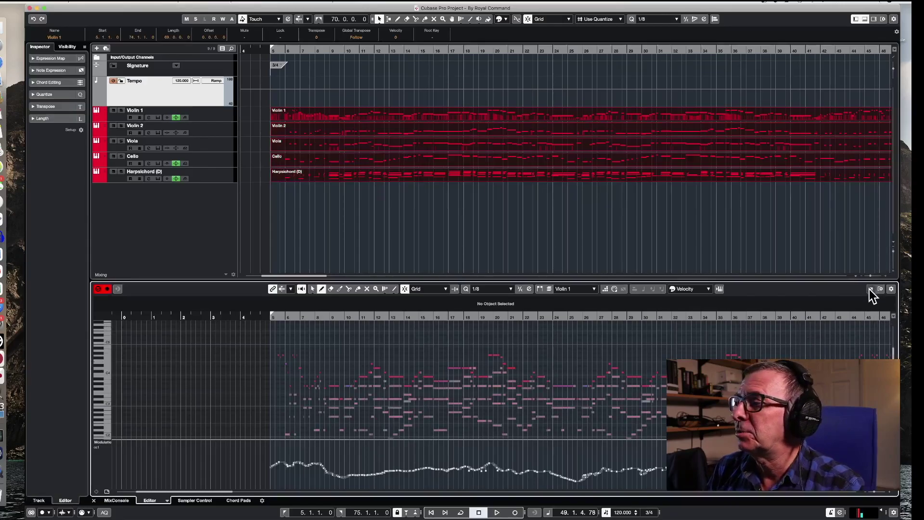
pyautogui.hscroll(-4, 393, 271)
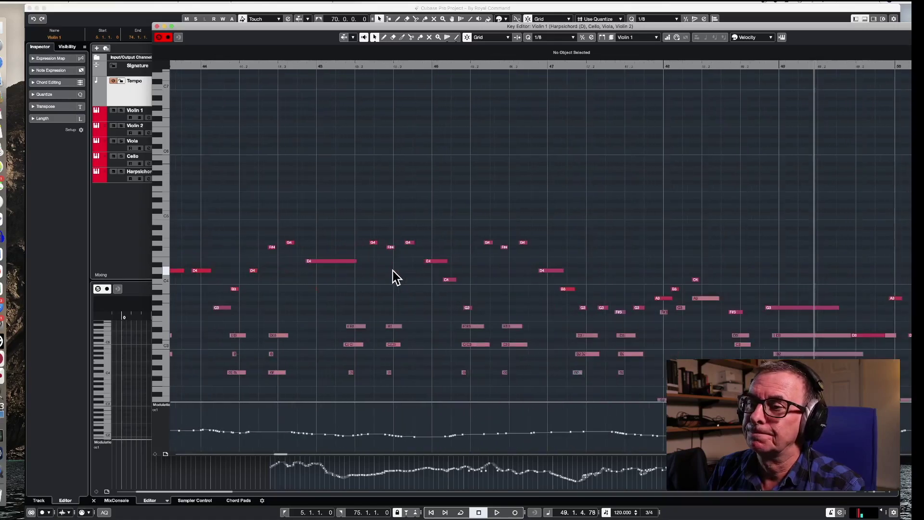
pyautogui.scroll(3, 441, 313)
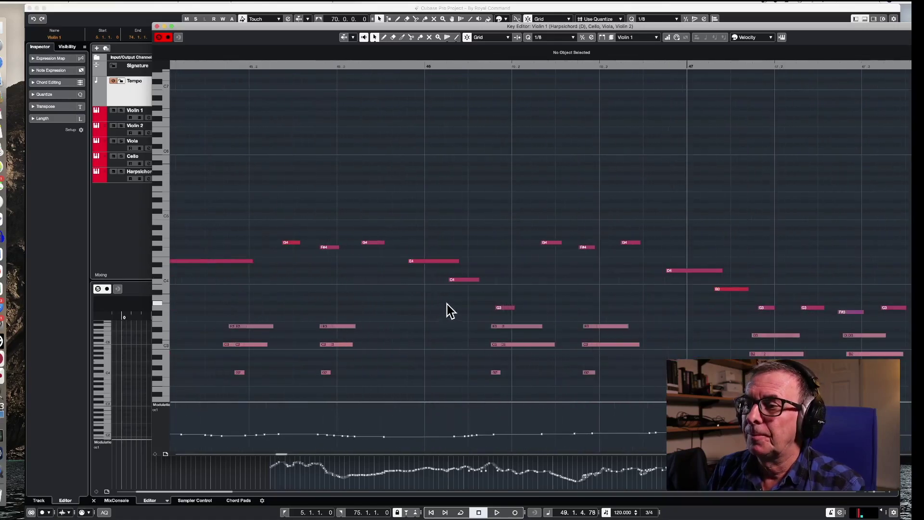
pyautogui.scroll(-5, 493, 286)
pyautogui.scroll(3, 493, 285)
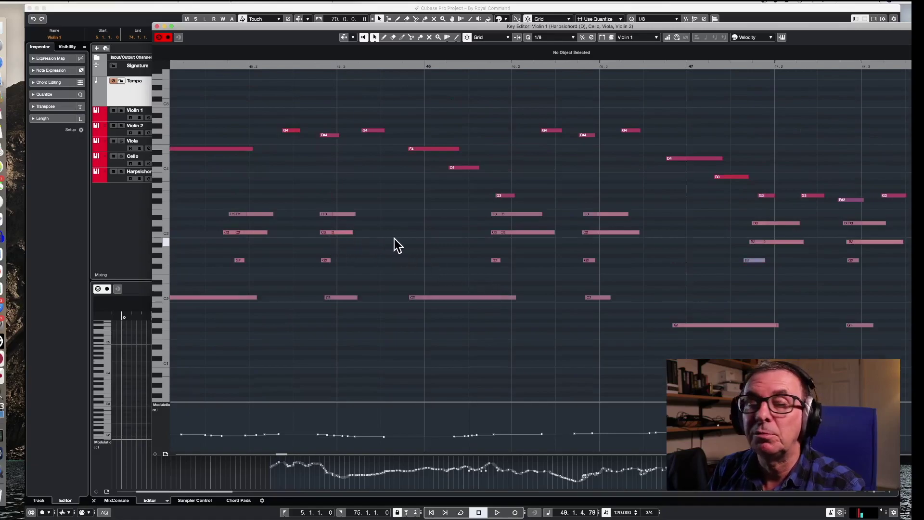
pyautogui.hscroll(5, 395, 239)
pyautogui.hscroll(2, 396, 244)
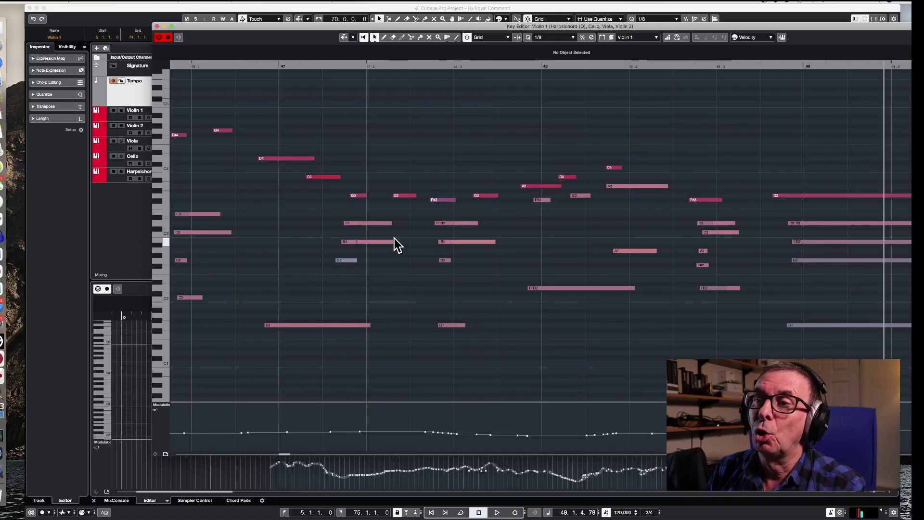
pyautogui.hscroll(-4, 394, 238)
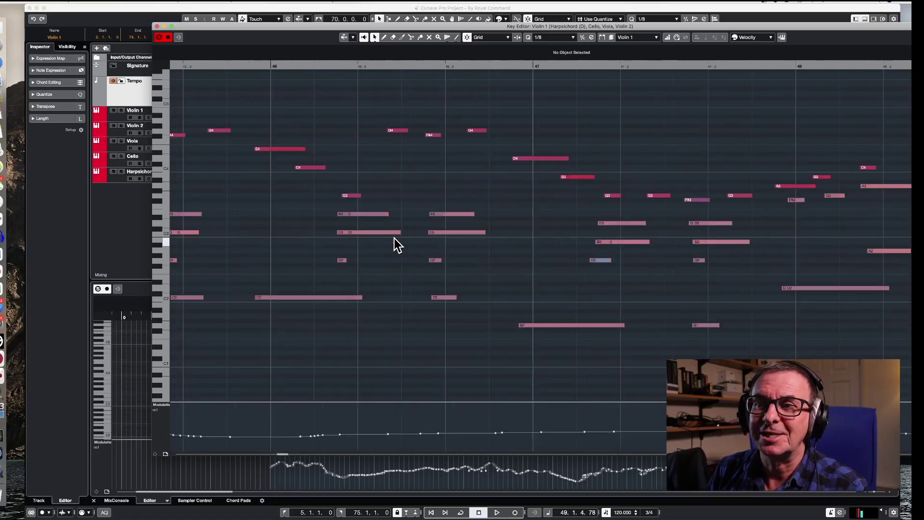
pyautogui.hscroll(-1, 394, 238)
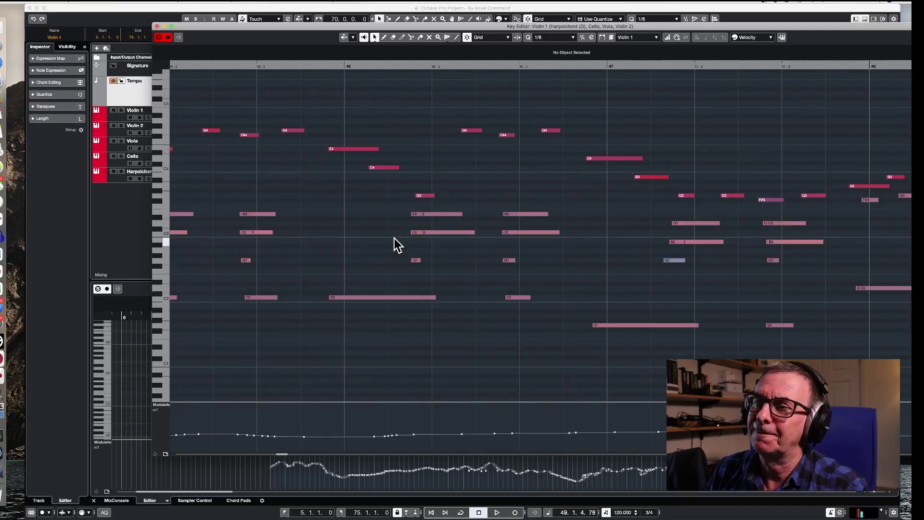
pyautogui.hscroll(-6, 394, 238)
pyautogui.hscroll(-3, 394, 238)
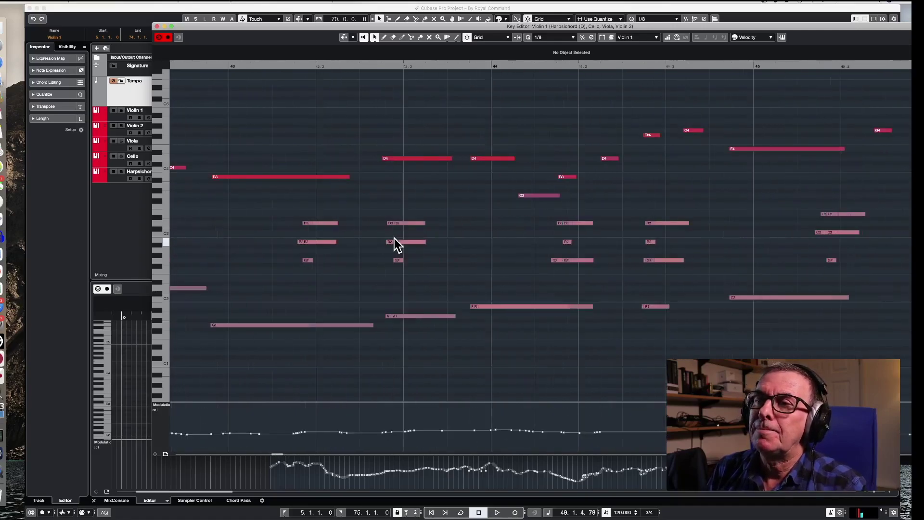
pyautogui.hscroll(10, 330, 169)
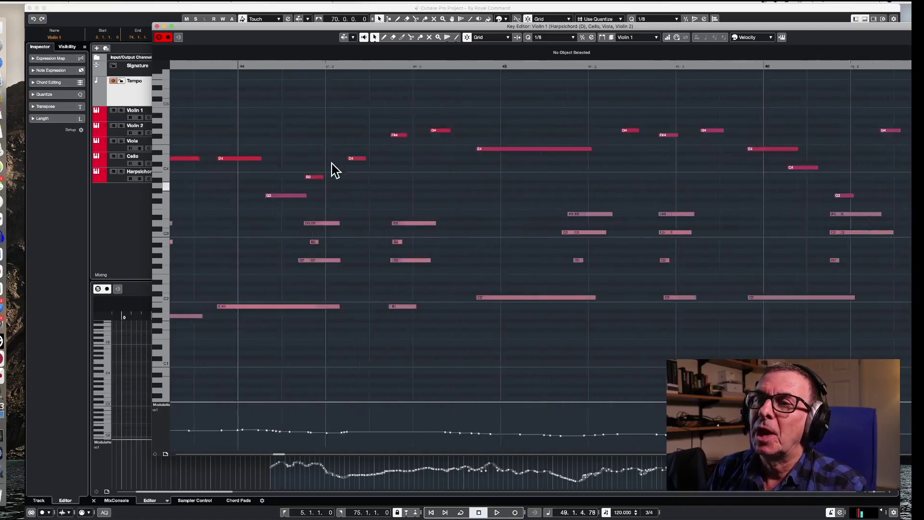
pyautogui.click(157, 26)
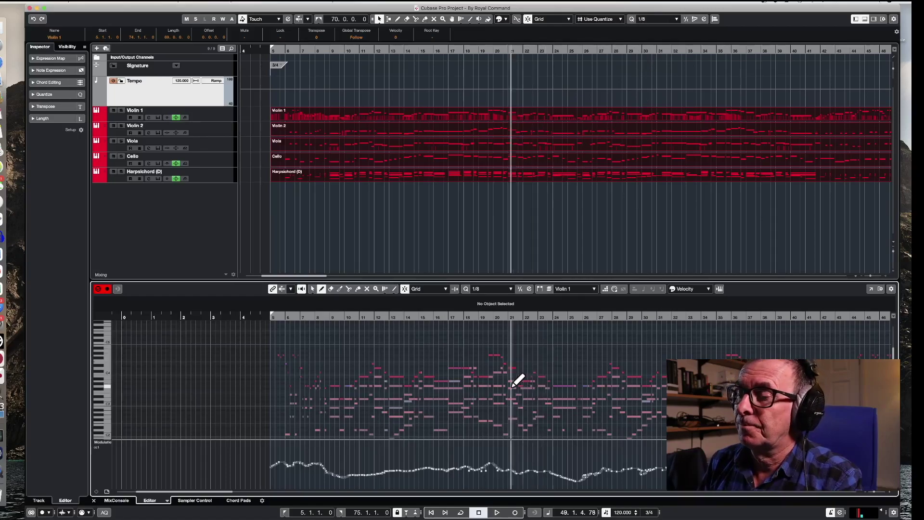
pyautogui.click(870, 289)
pyautogui.scroll(-4, 412, 282)
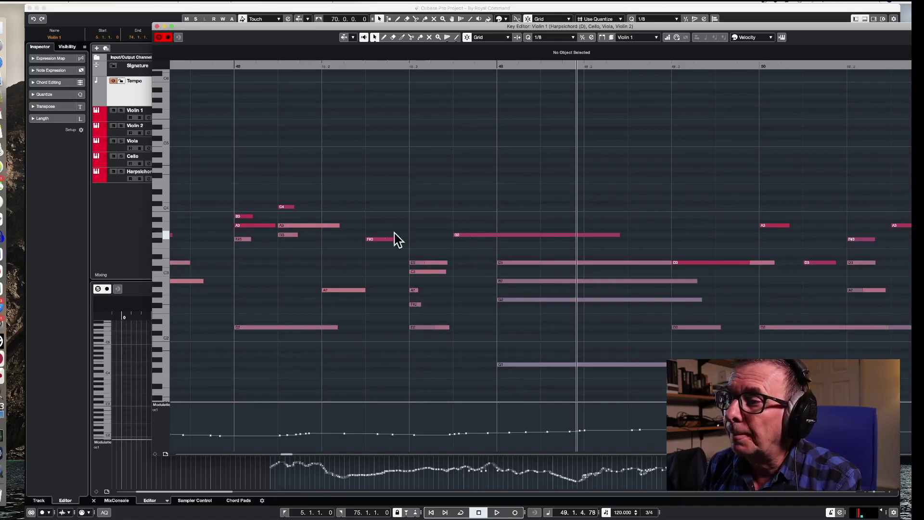
pyautogui.click(158, 26)
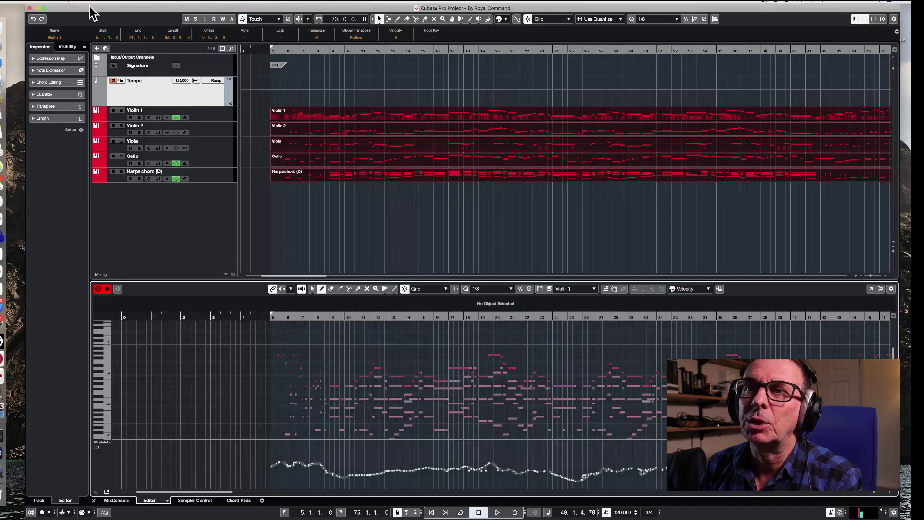
# Step: Re-export the project as Untitled.midi on the Desktop, replacing the old file, then minimize Cubase
pyautogui.click(36, 4)
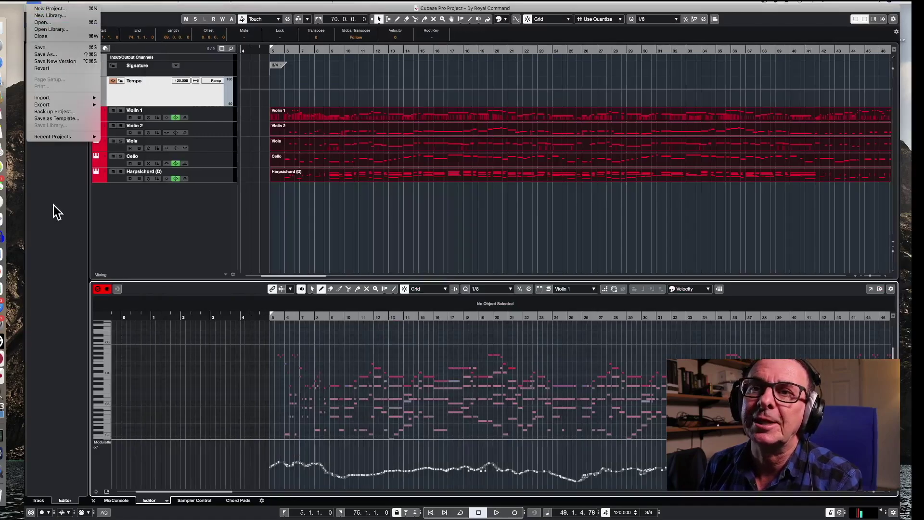
pyautogui.moveTo(50, 107)
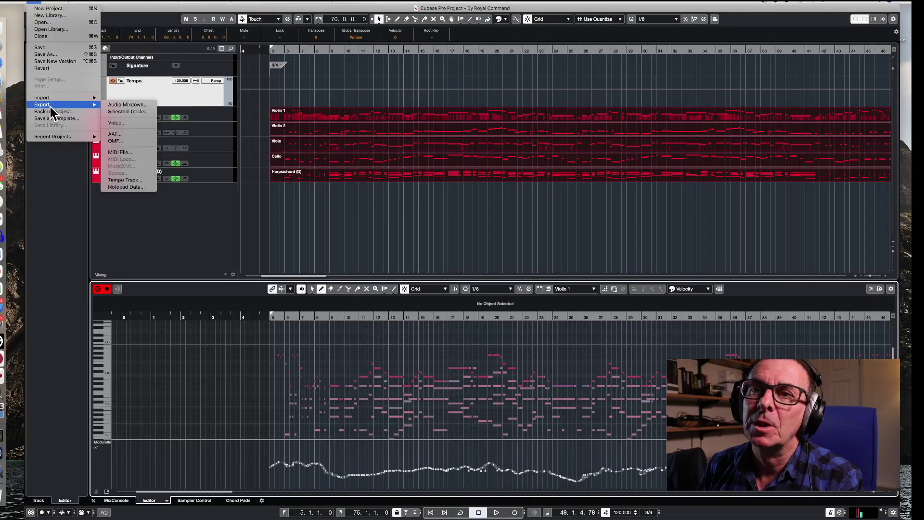
pyautogui.click(124, 153)
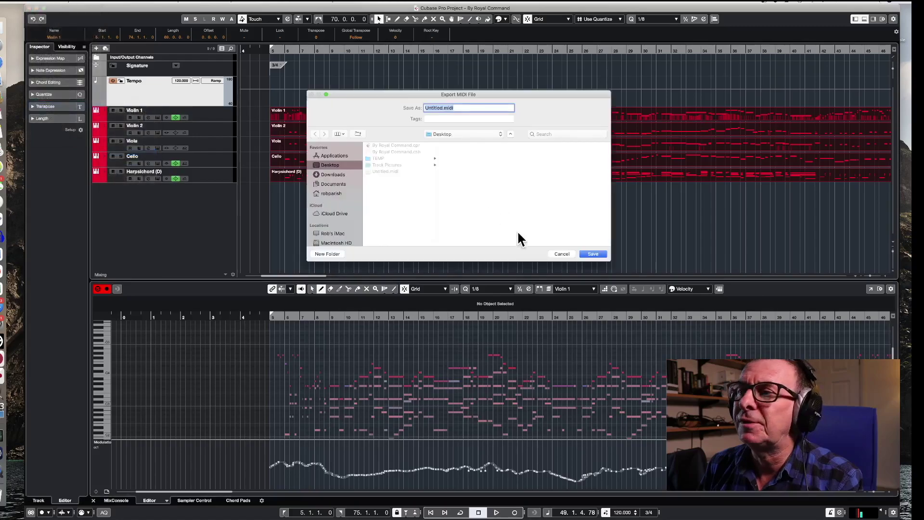
pyautogui.click(594, 255)
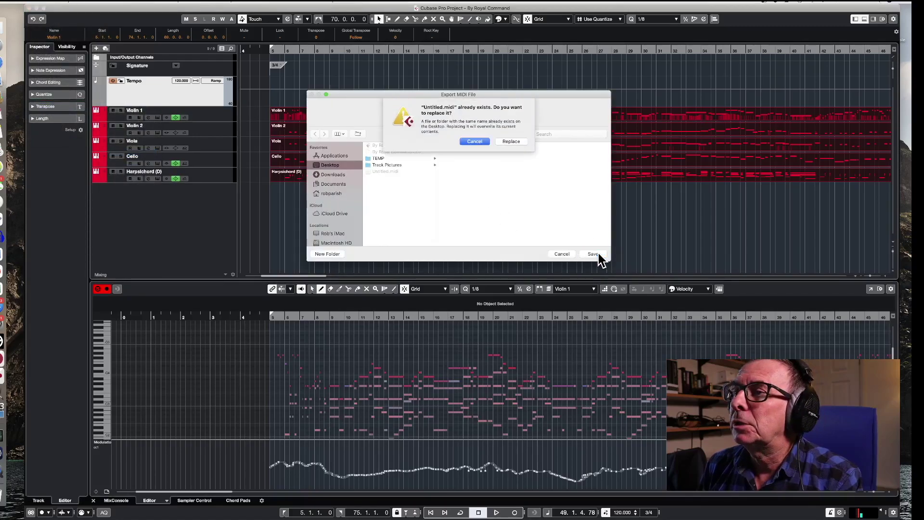
pyautogui.click(510, 141)
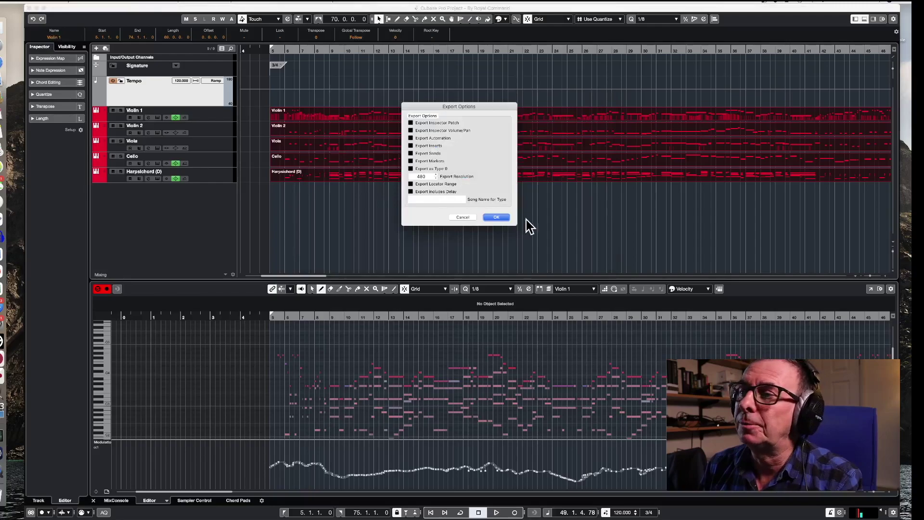
pyautogui.click(496, 219)
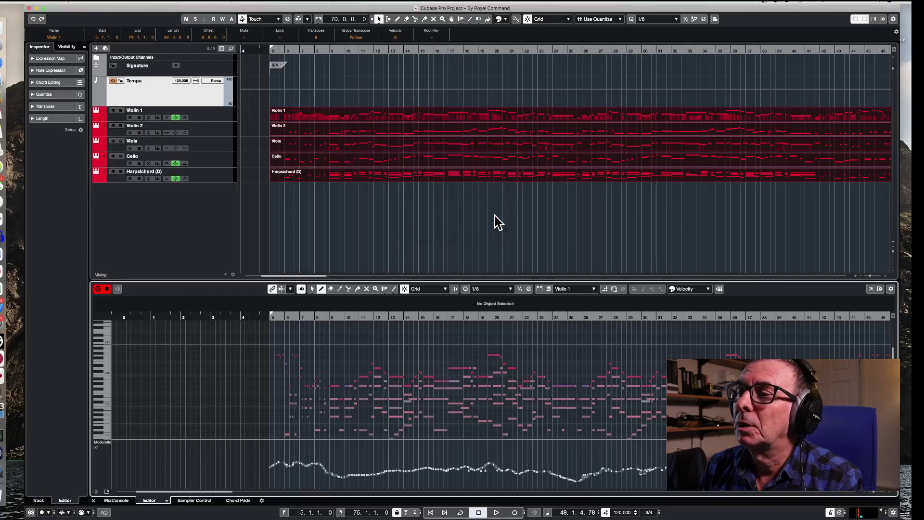
pyautogui.click(37, 9)
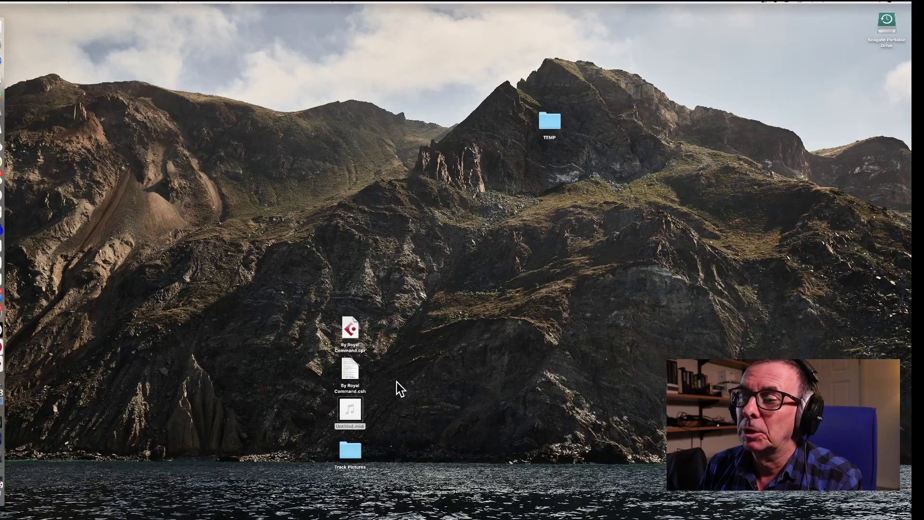
# Step: Import the desktop's Untitled.midi into Dorico with default options and enlarge the window nearly full screen
pyautogui.doubleClick(357, 414)
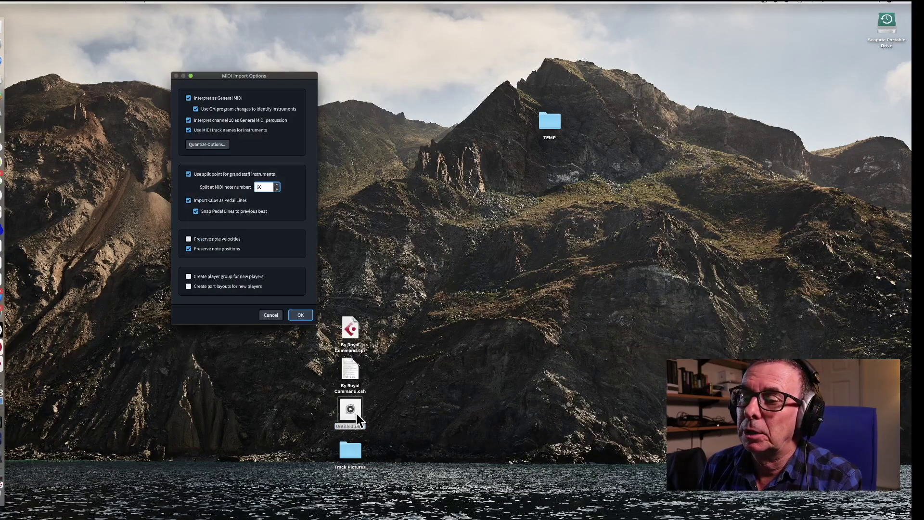
pyautogui.click(303, 316)
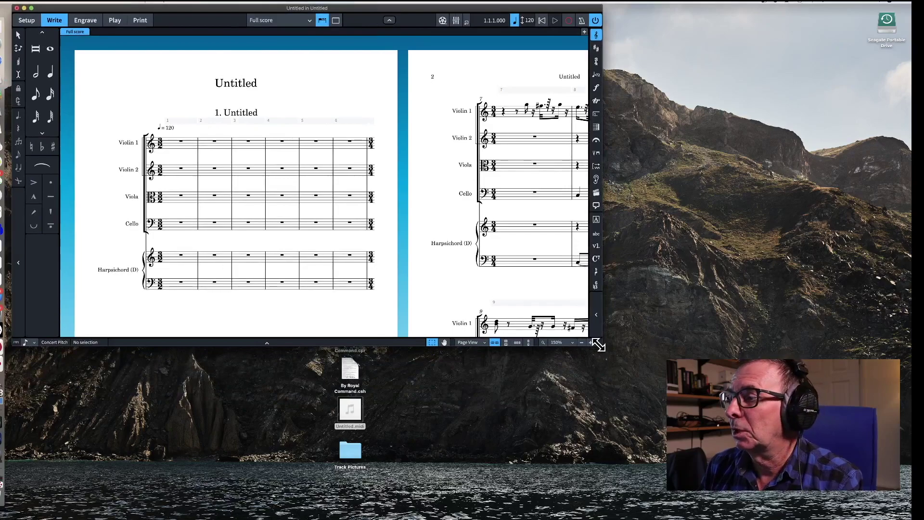
pyautogui.moveTo(601, 342); pyautogui.dragTo(897, 509)
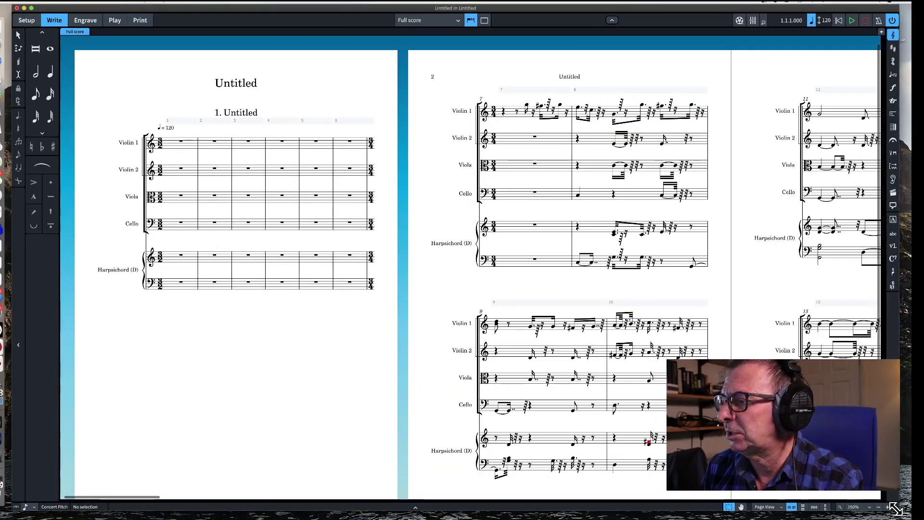
# Step: Switch the score from Page View to Galley View and select Violin 1's notes in bar 7
pyautogui.click(783, 507)
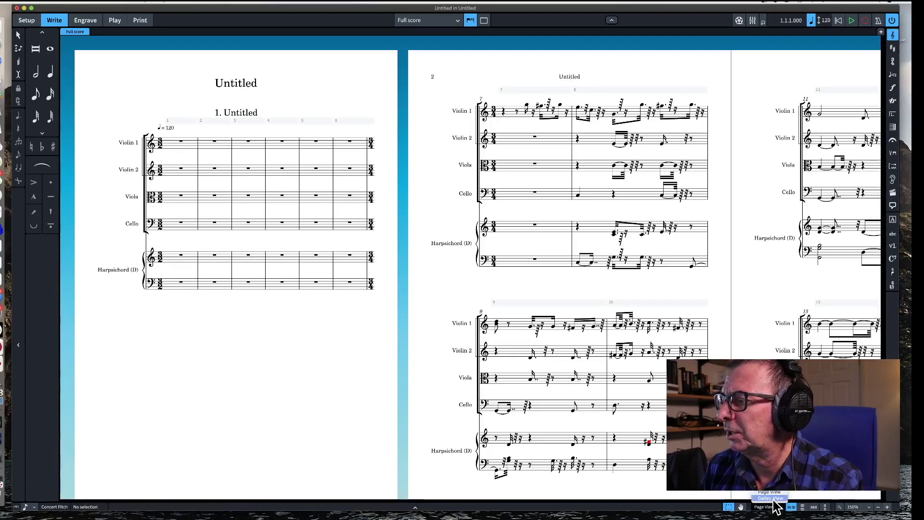
pyautogui.click(771, 499)
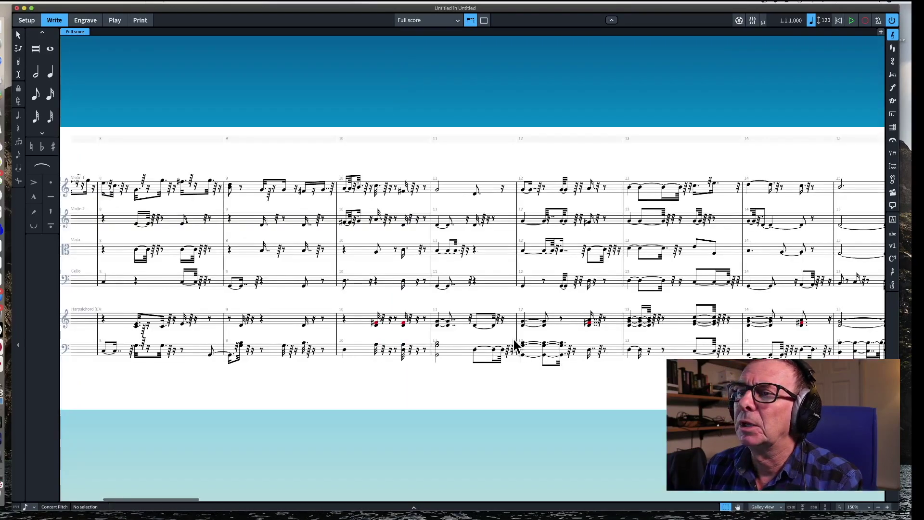
pyautogui.hscroll(-5, 516, 346)
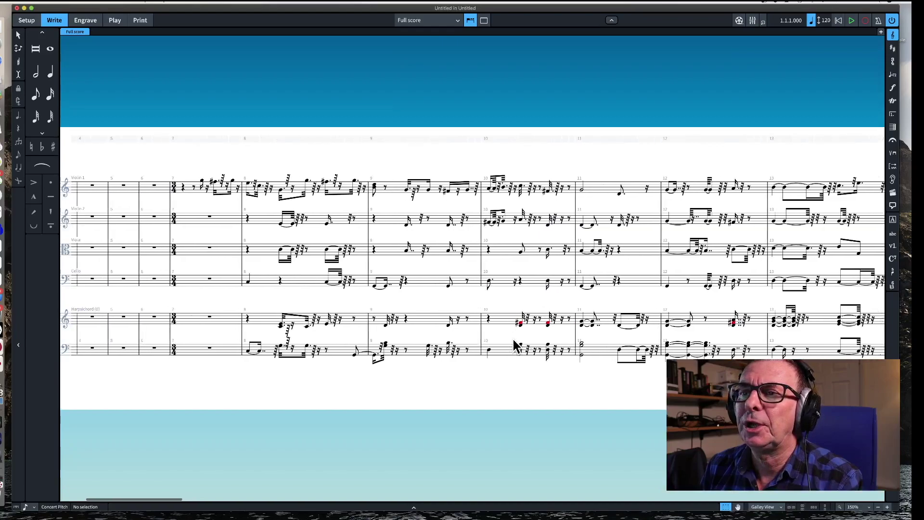
pyautogui.hscroll(-3, 516, 345)
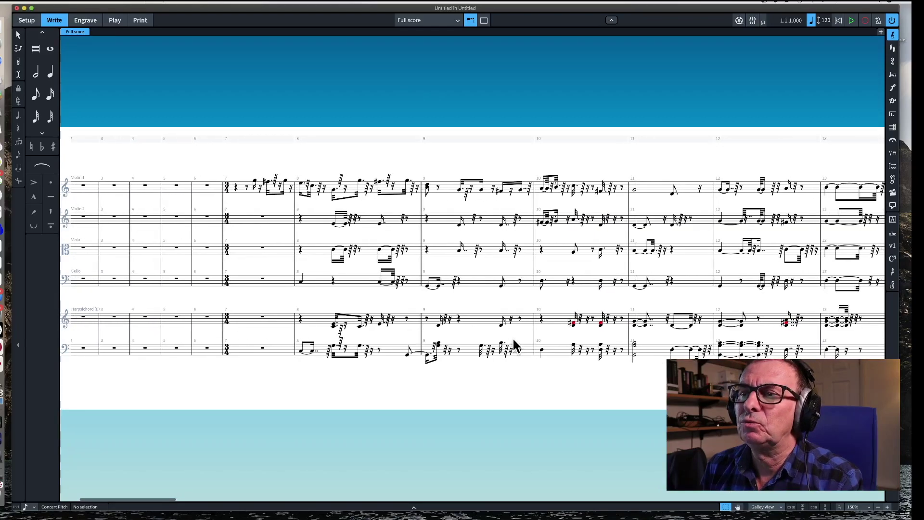
pyautogui.hscroll(6, 516, 346)
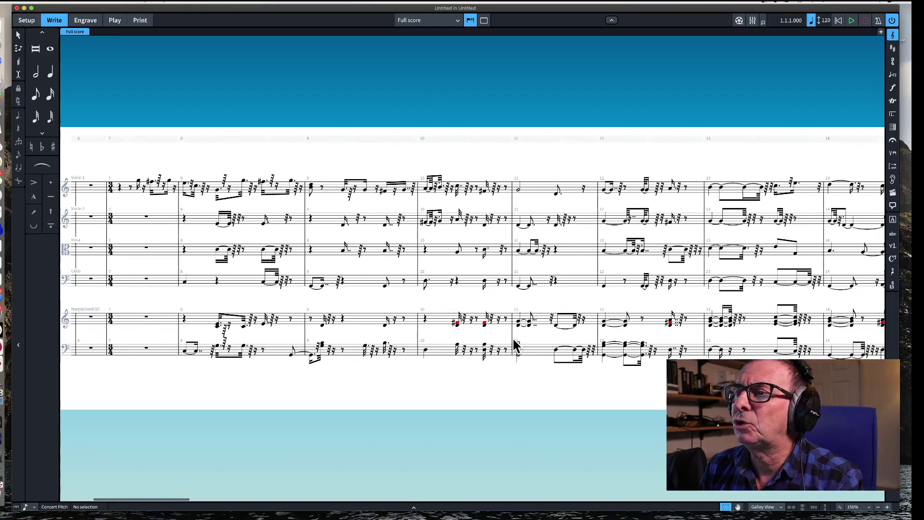
pyautogui.hscroll(2, 516, 346)
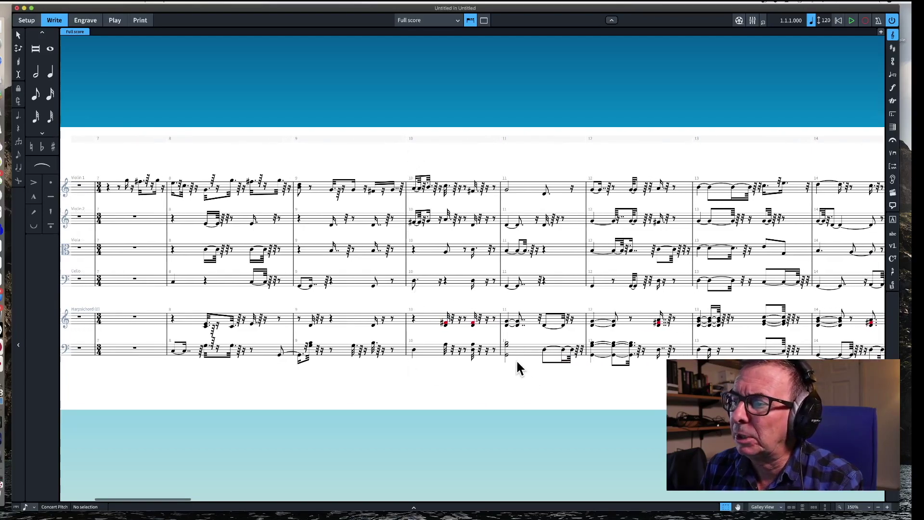
pyautogui.hscroll(-3, 549, 251)
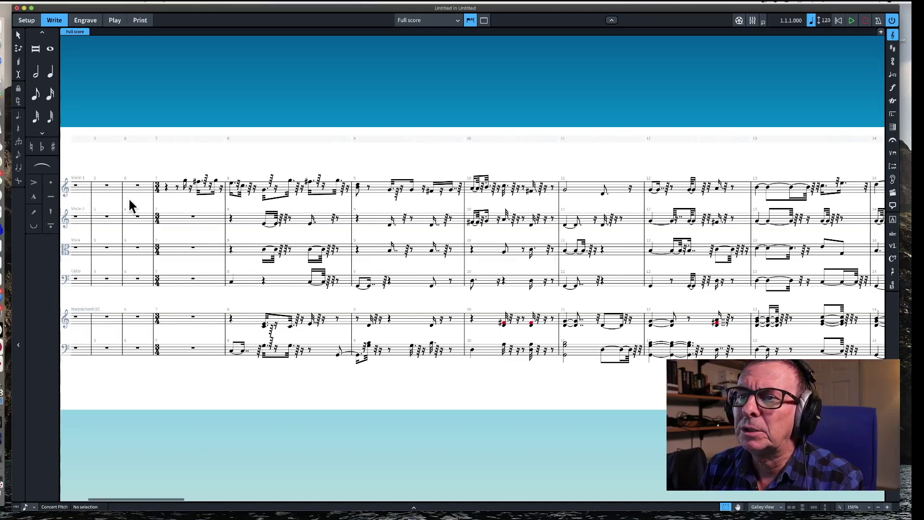
pyautogui.click(172, 189)
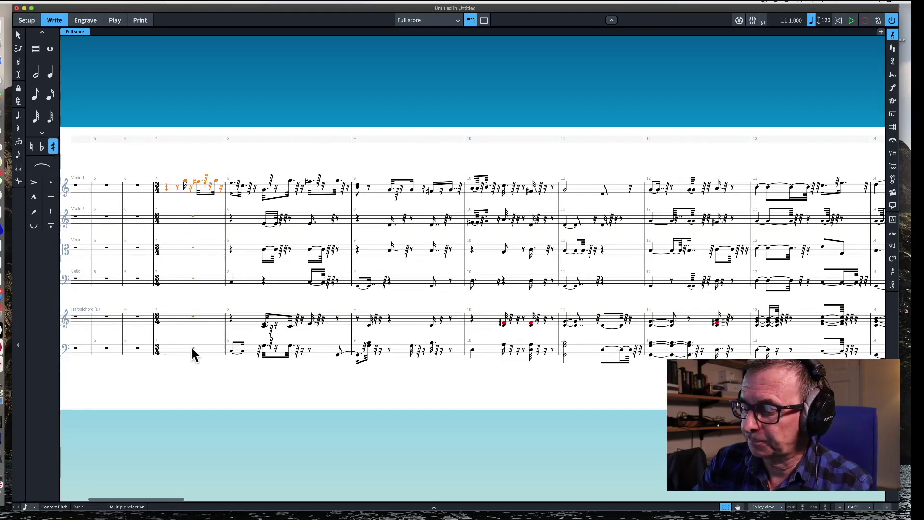
# Step: Play the imported score back from bar 7, then stop playback
pyautogui.press('space')
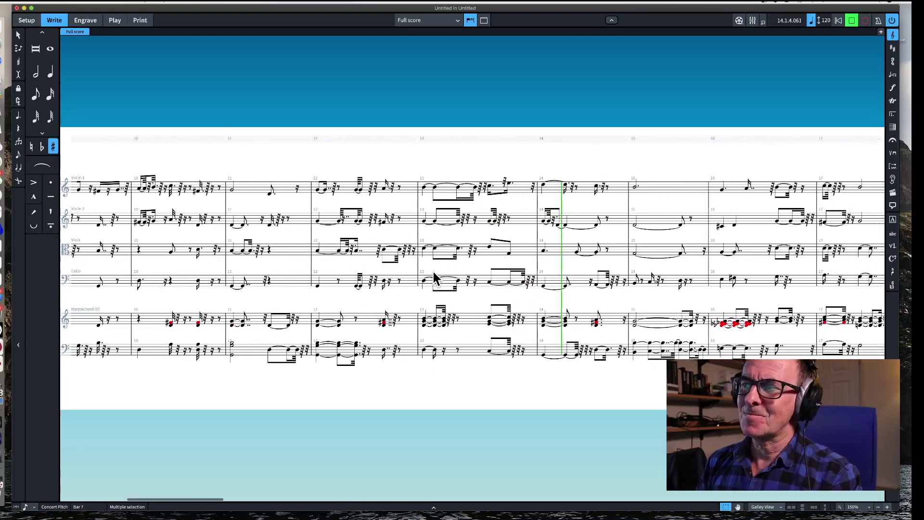
pyautogui.press('space')
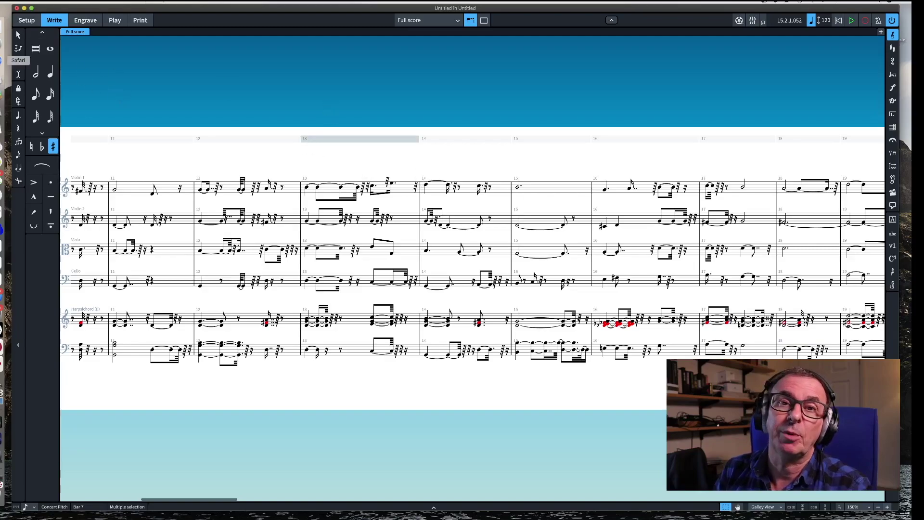
# Step: Close the untitled Dorico score with Don't Save and restore the minimized Cubase window
pyautogui.click(17, 8)
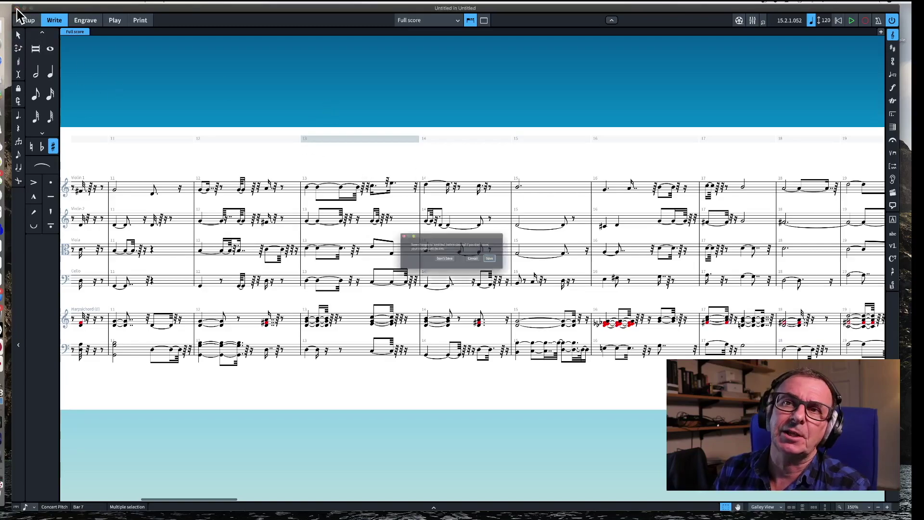
pyautogui.click(443, 263)
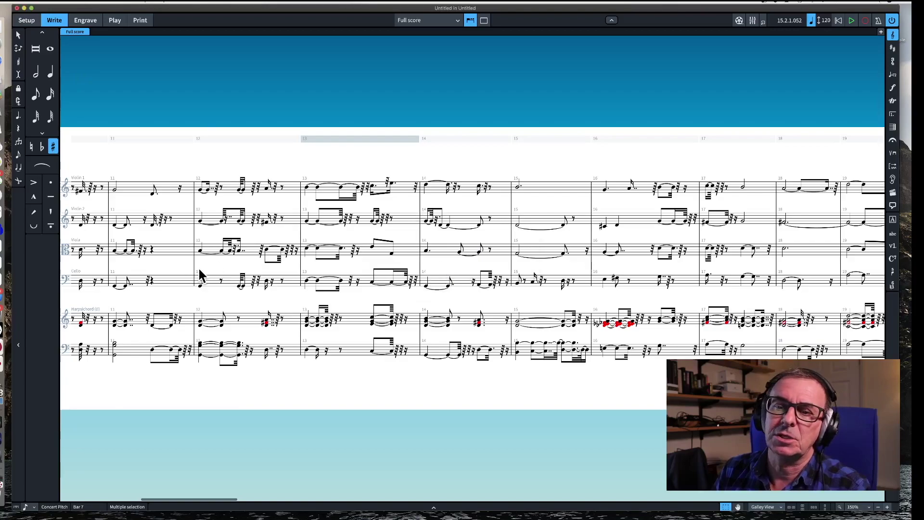
pyautogui.click(2, 480)
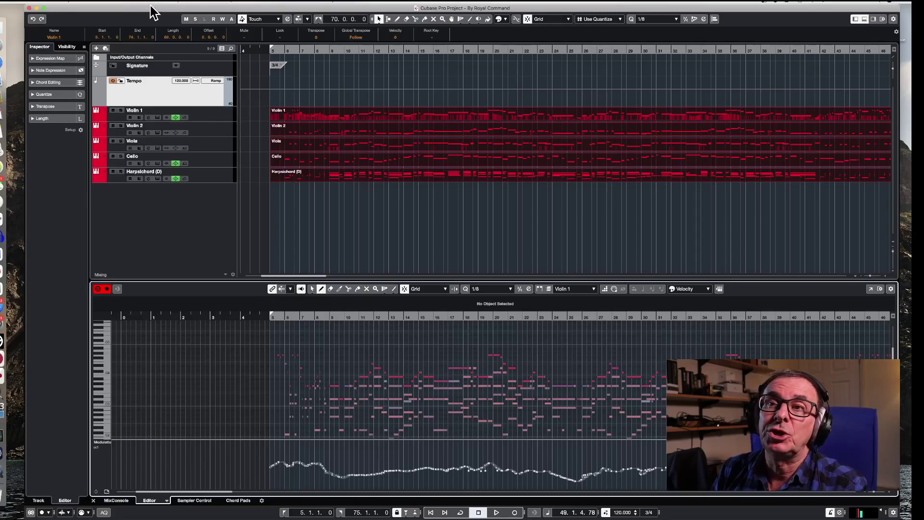
# Step: Open the Key Editor in a separate window and zoom out over the parts
pyautogui.click(114, 4)
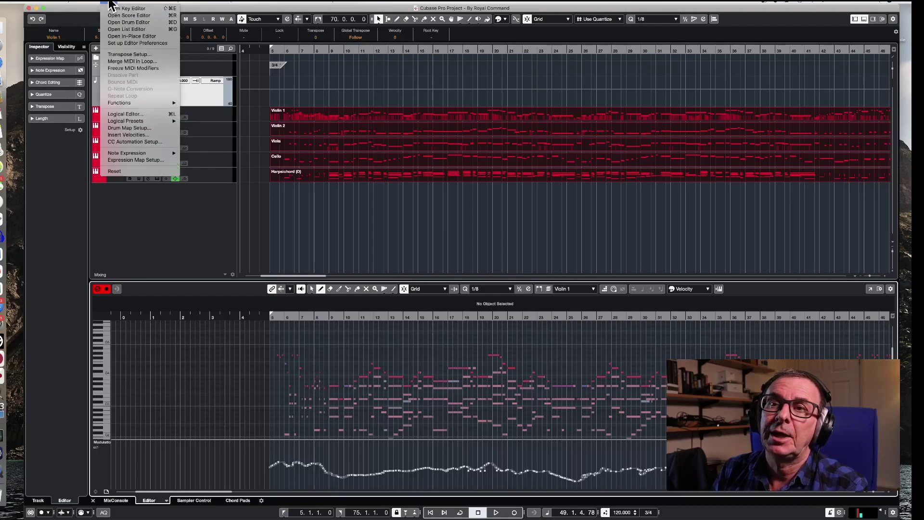
pyautogui.moveTo(134, 104)
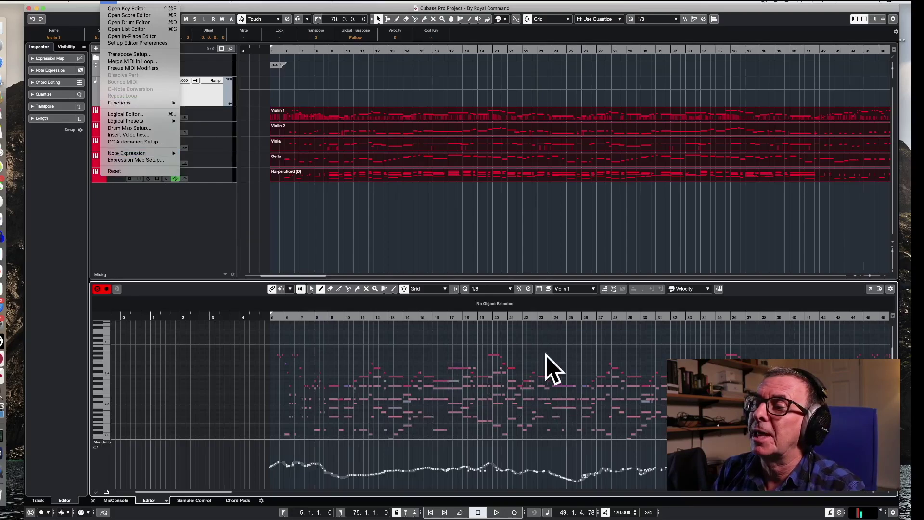
pyautogui.click(869, 290)
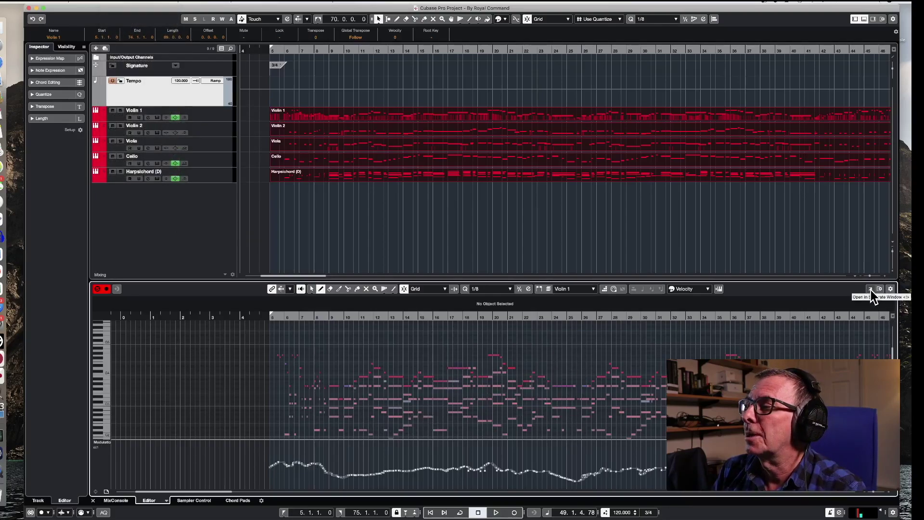
pyautogui.click(871, 290)
pyautogui.scroll(-5, 638, 250)
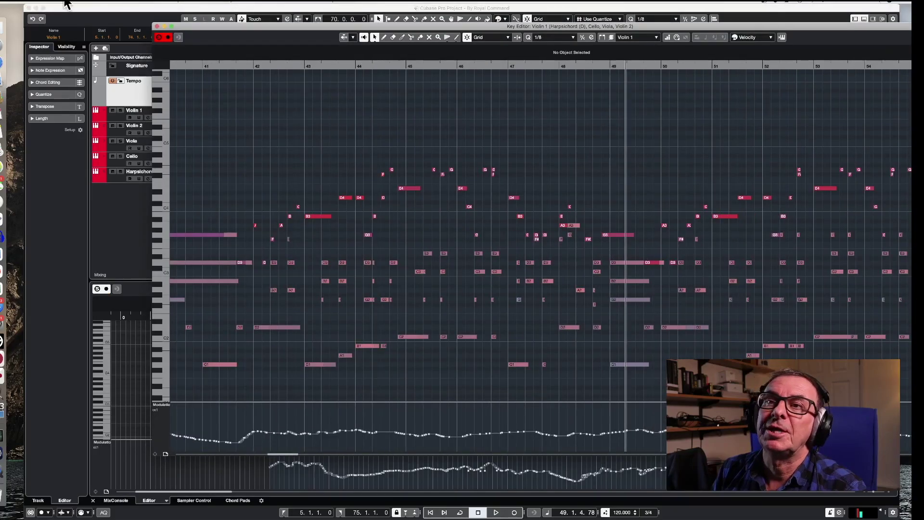
# Step: Apply MIDI > Functions > Legato to the notes, then close the Key Editor window
pyautogui.click(48, 2)
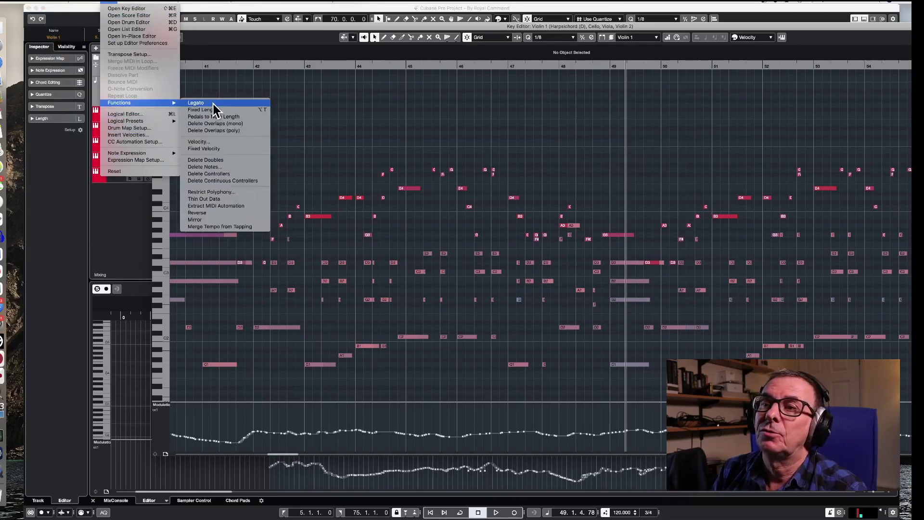
pyautogui.click(213, 104)
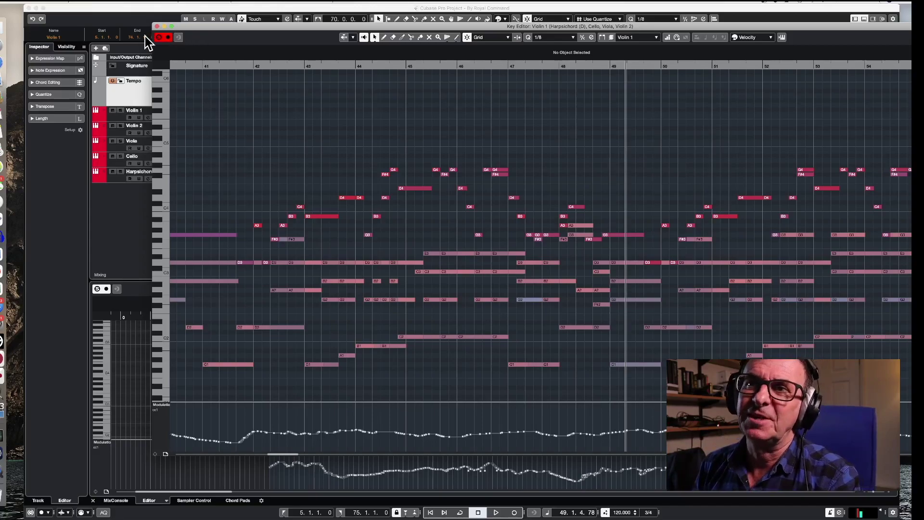
pyautogui.click(157, 26)
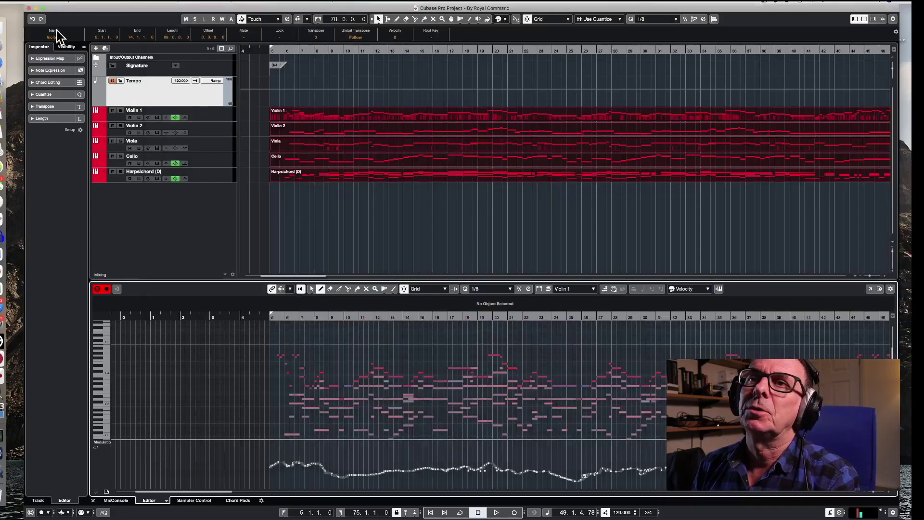
# Step: Export a MIDI file to the Desktop, replacing Untitled.midi, then minimise Cubase
pyautogui.click(34, 3)
pyautogui.moveTo(58, 98)
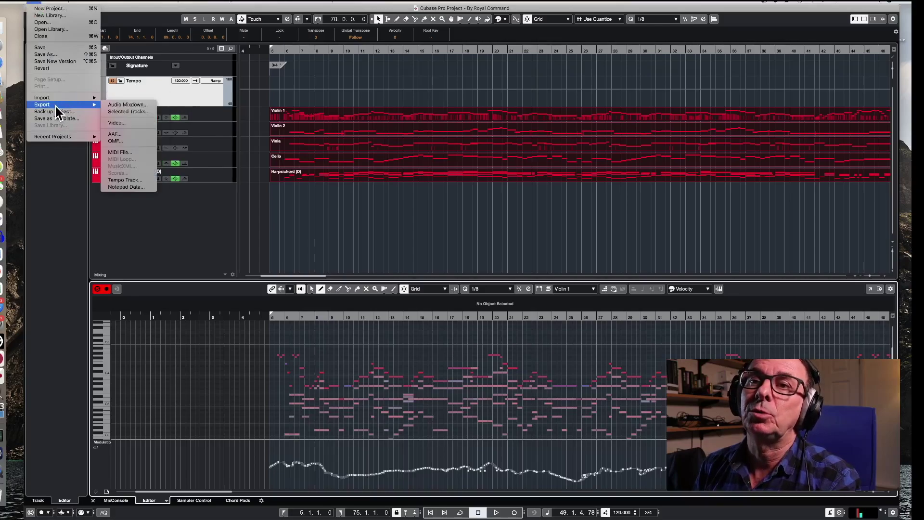
pyautogui.click(130, 153)
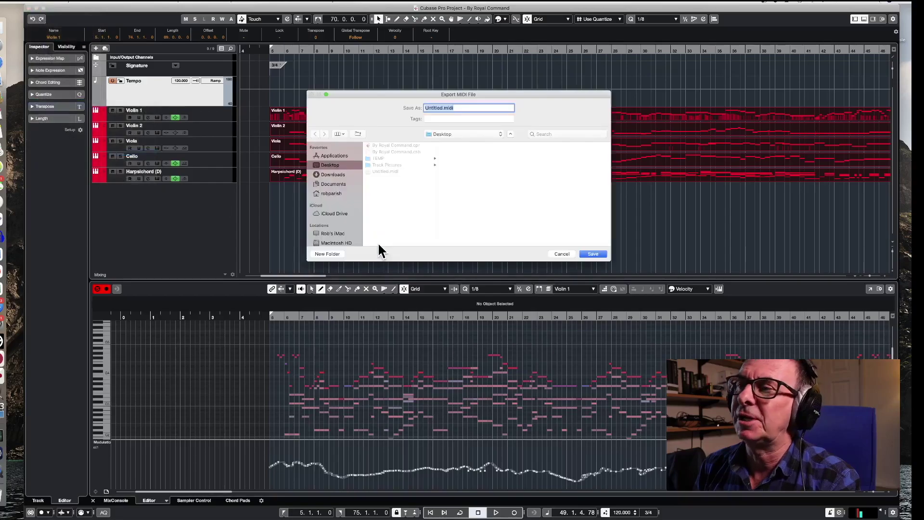
pyautogui.click(595, 254)
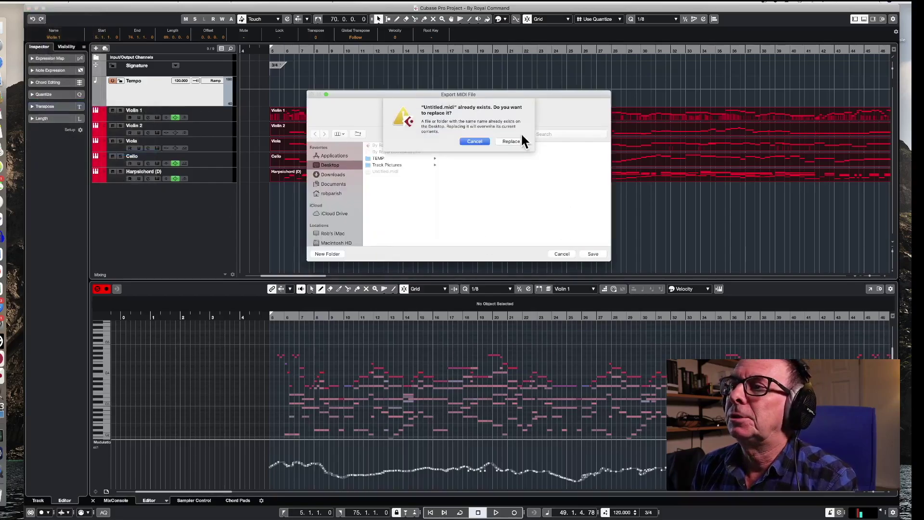
pyautogui.click(514, 141)
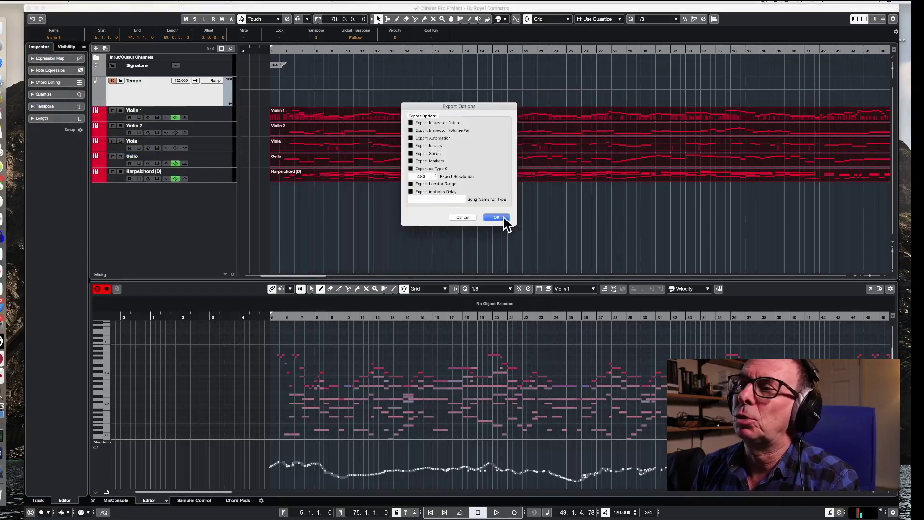
pyautogui.click(502, 220)
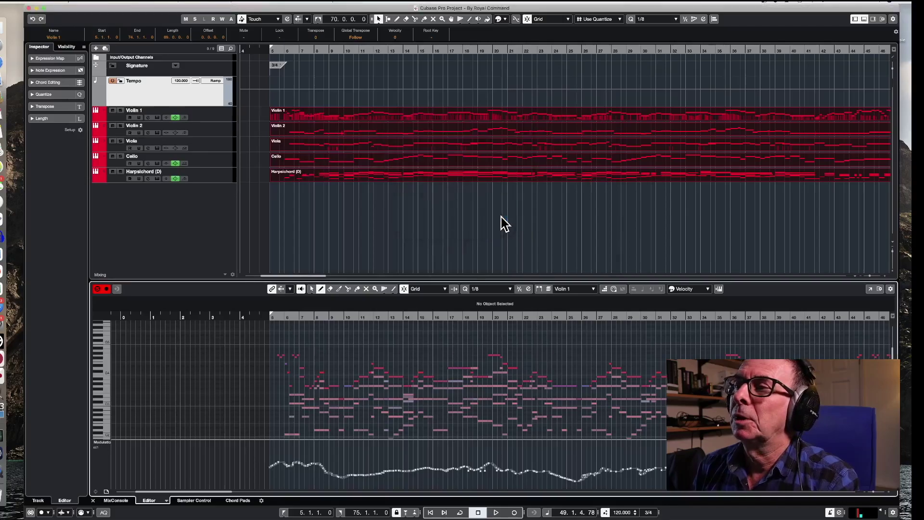
pyautogui.click(36, 8)
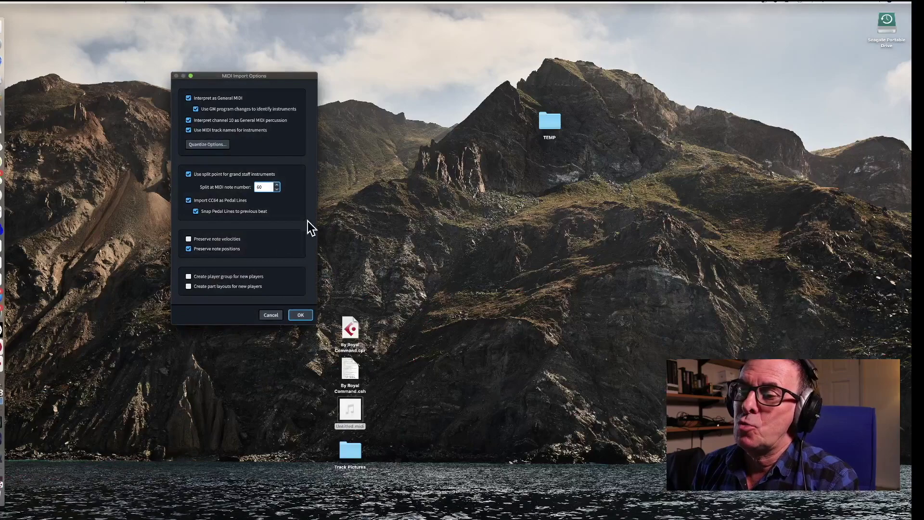
# Step: Accept the MIDI import options, then move and enlarge the new Dorico score window
pyautogui.click(302, 314)
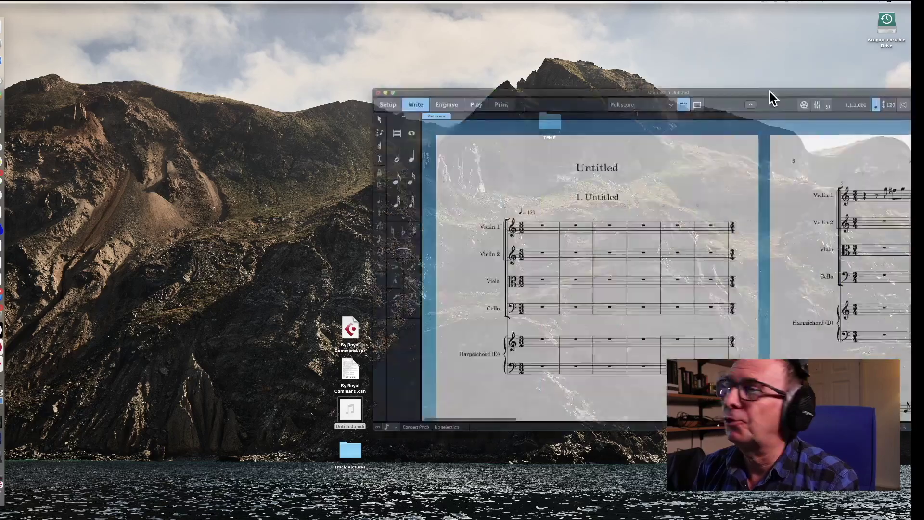
pyautogui.moveTo(770, 97); pyautogui.dragTo(407, 11)
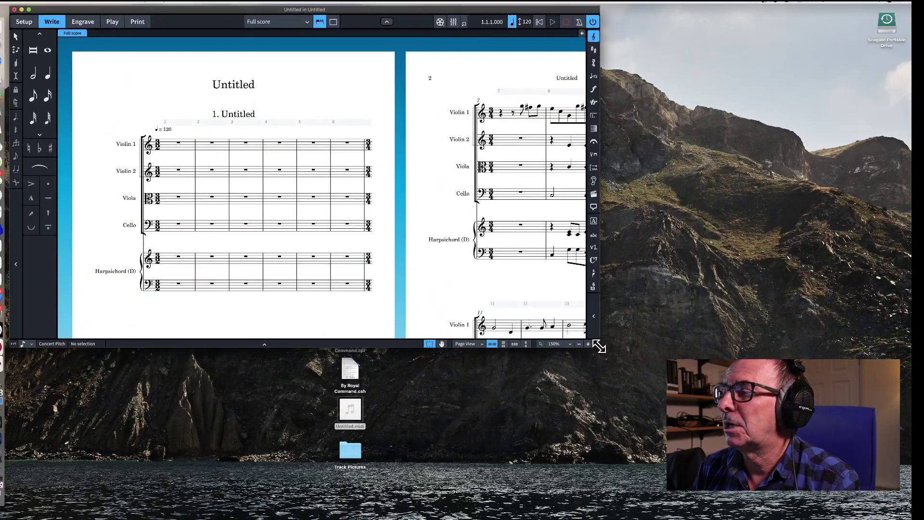
pyautogui.moveTo(600, 347); pyautogui.dragTo(906, 514)
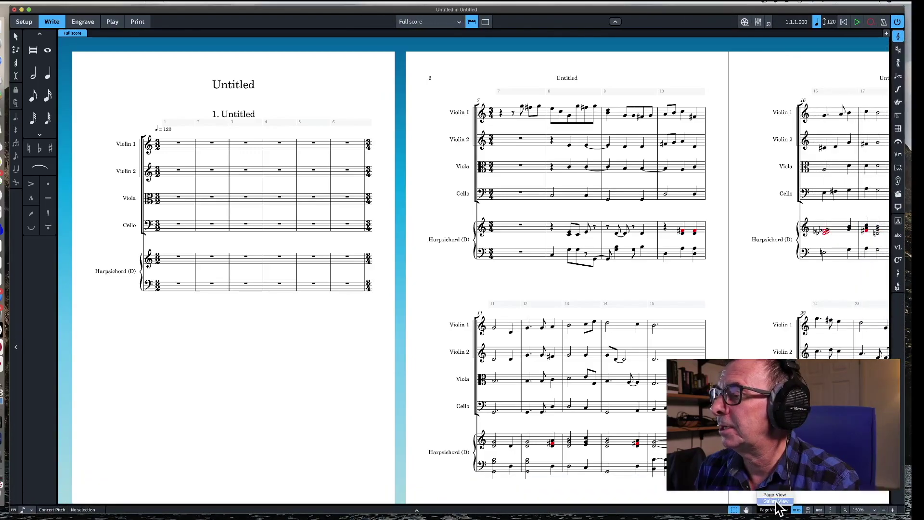
# Step: Switch the score to Galley View and scroll across the continuous system
pyautogui.click(776, 502)
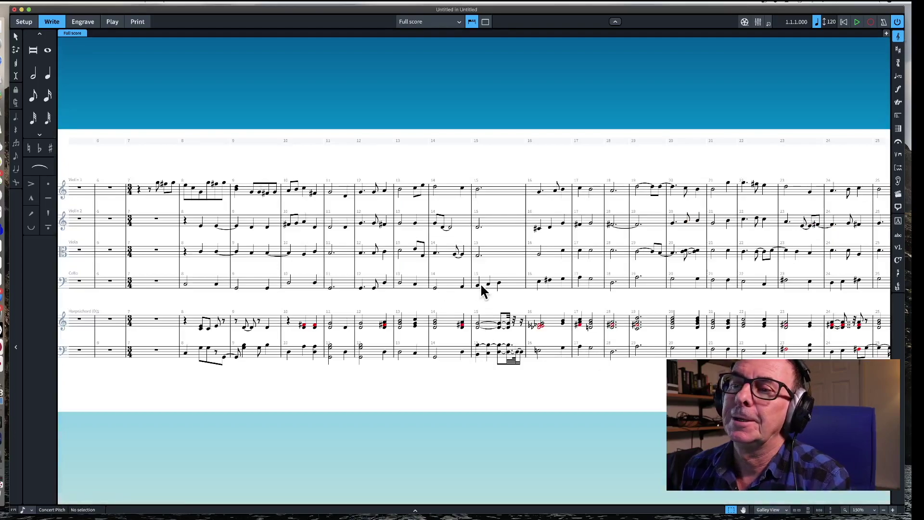
pyautogui.hscroll(2, 481, 283)
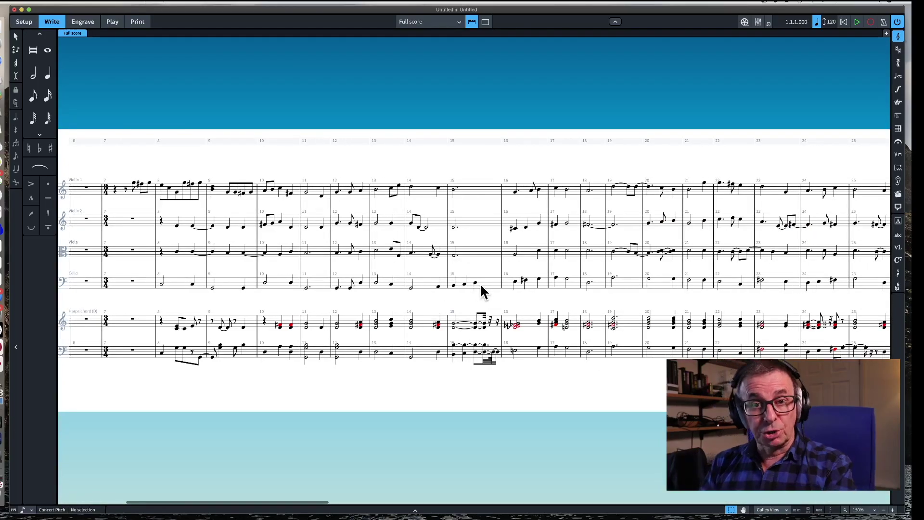
pyautogui.hscroll(5, 481, 284)
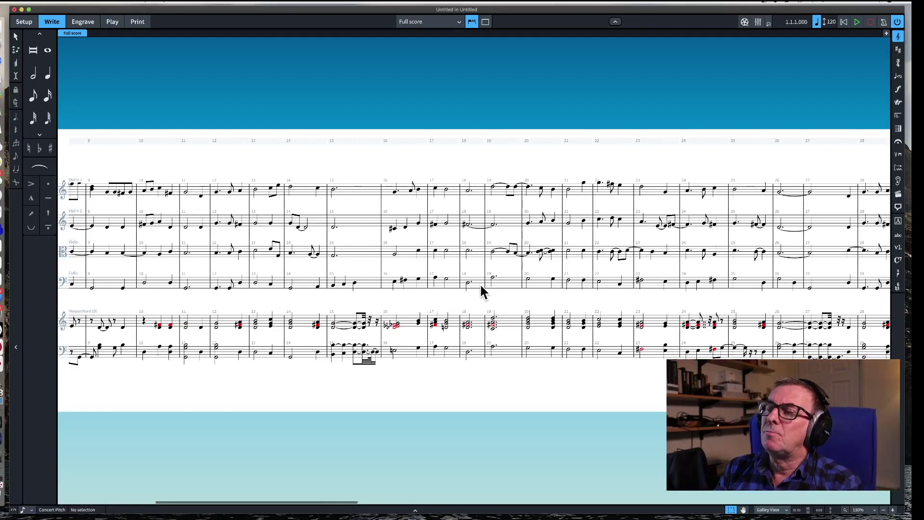
pyautogui.hscroll(3, 481, 284)
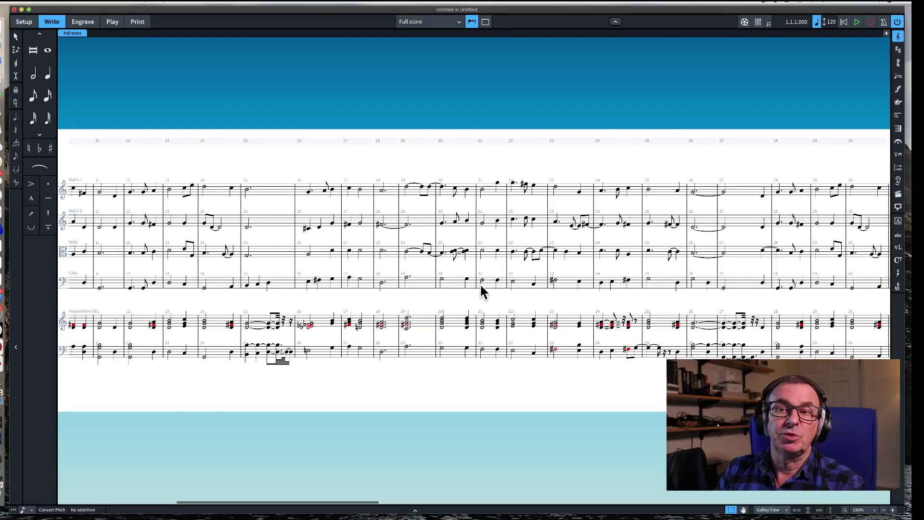
pyautogui.hscroll(-8, 481, 286)
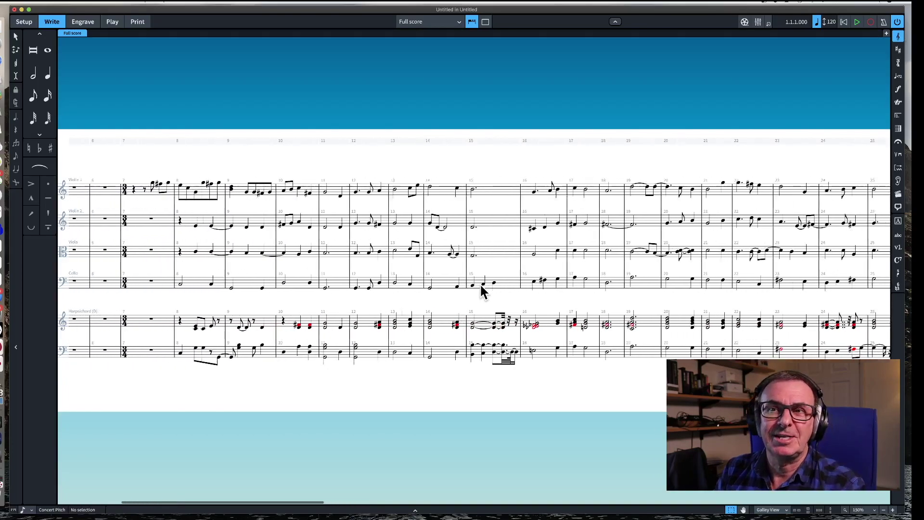
pyautogui.hscroll(-6, 481, 291)
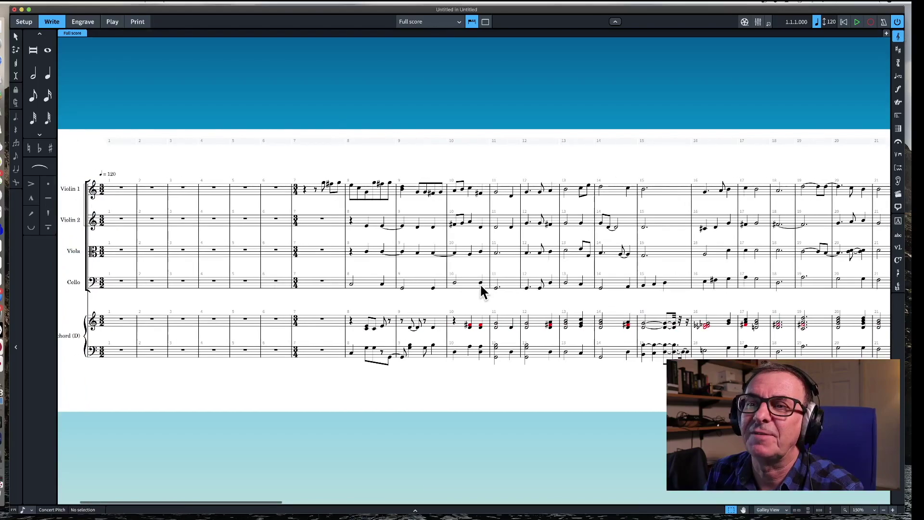
pyautogui.hscroll(-3, 481, 291)
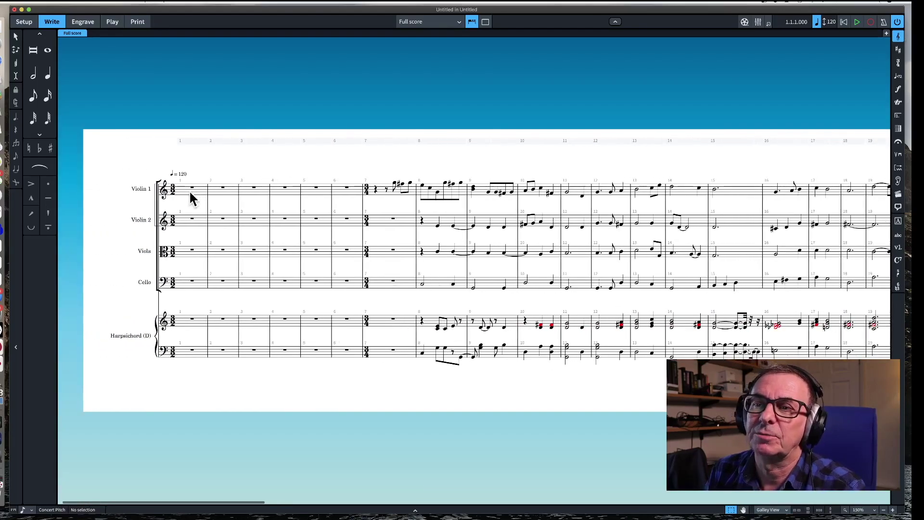
# Step: Delete the six empty opening bars across all staves
pyautogui.click(192, 188)
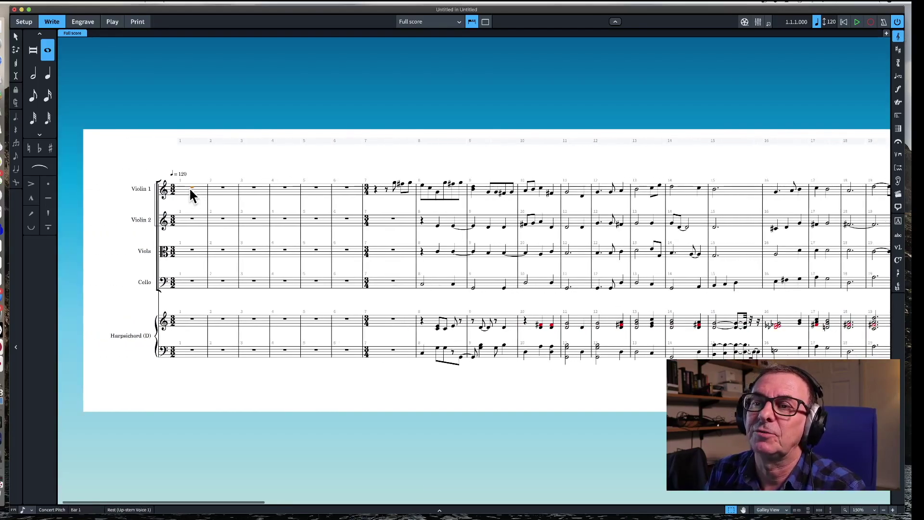
pyautogui.click(349, 141)
pyautogui.click(181, 144)
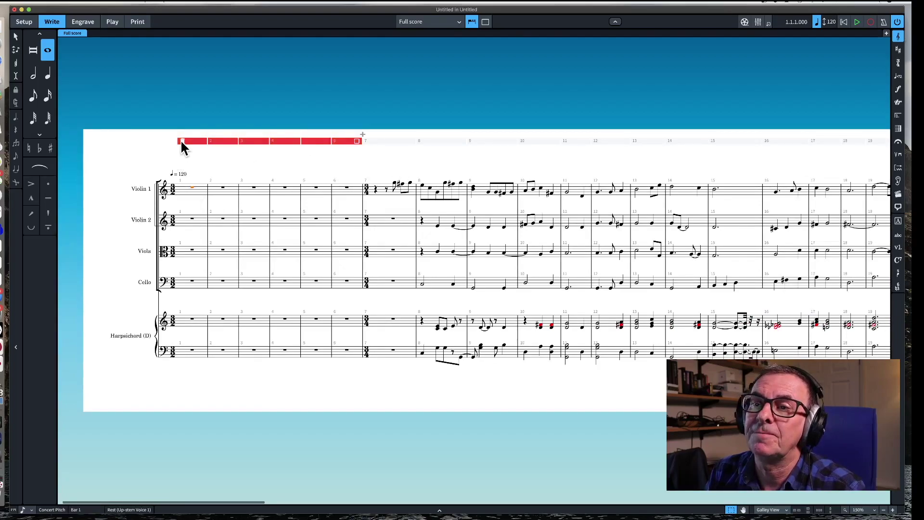
pyautogui.press('Delete')
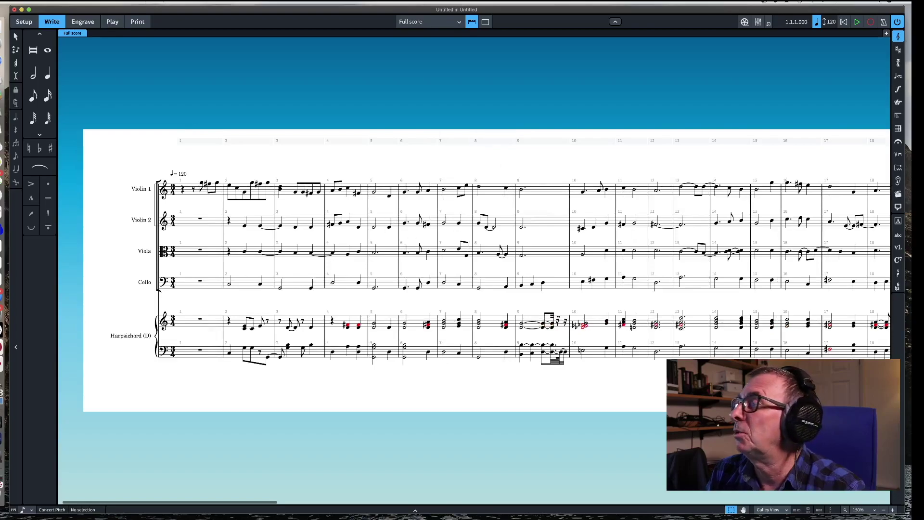
# Step: Add a G major key signature at the bar 1 time signature
pyautogui.click(898, 49)
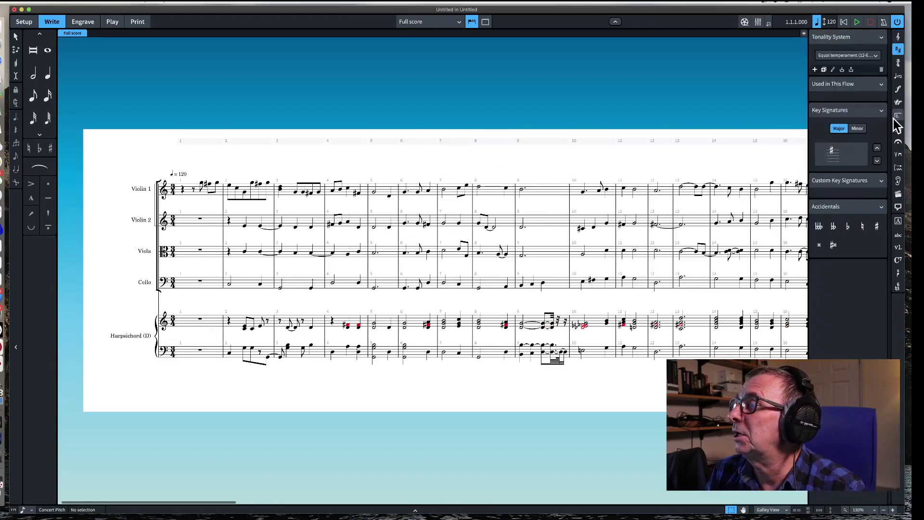
pyautogui.click(173, 221)
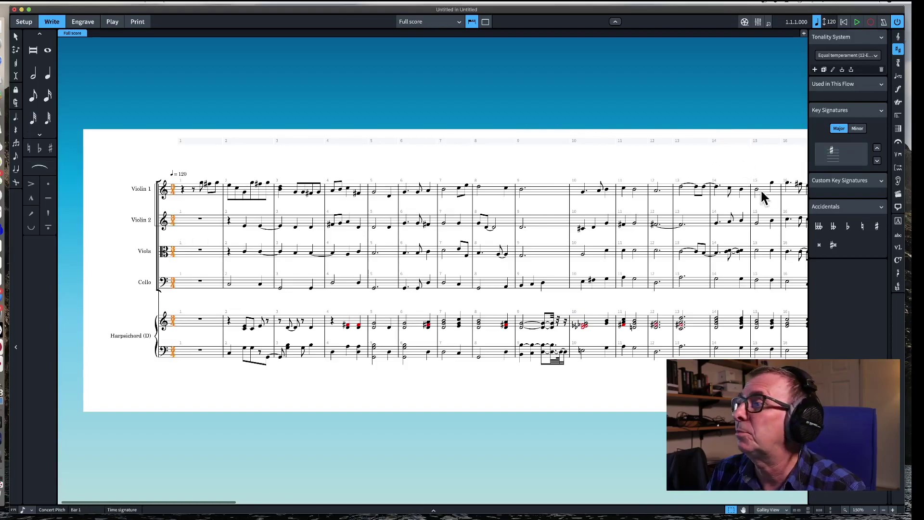
pyautogui.click(824, 158)
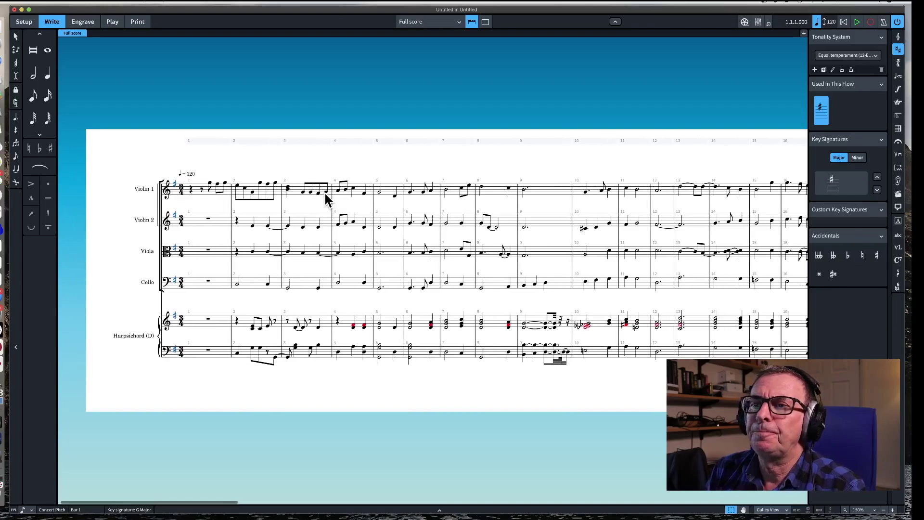
# Step: Select the first notes from Violin 1 down to harpsichord and start playback
pyautogui.click(195, 197)
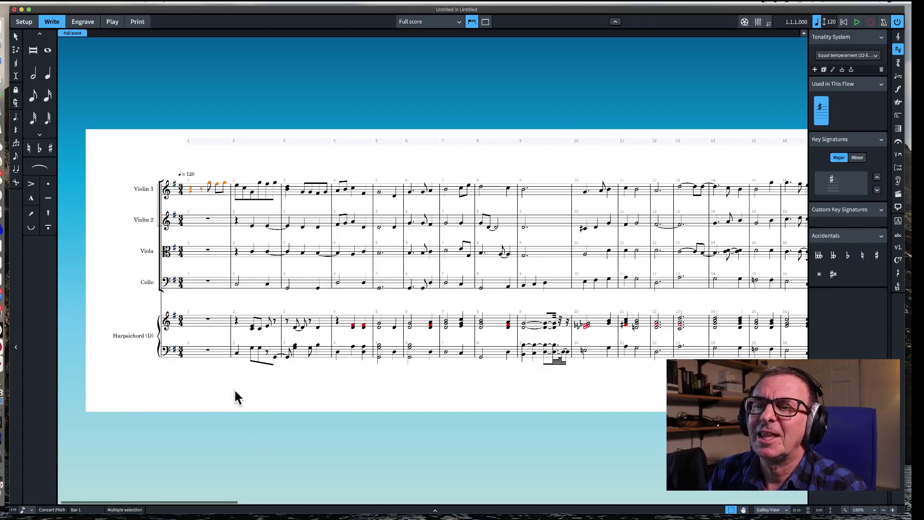
pyautogui.keyDown('shift'); pyautogui.click(208, 357); pyautogui.keyUp('shift')
pyautogui.press('space')
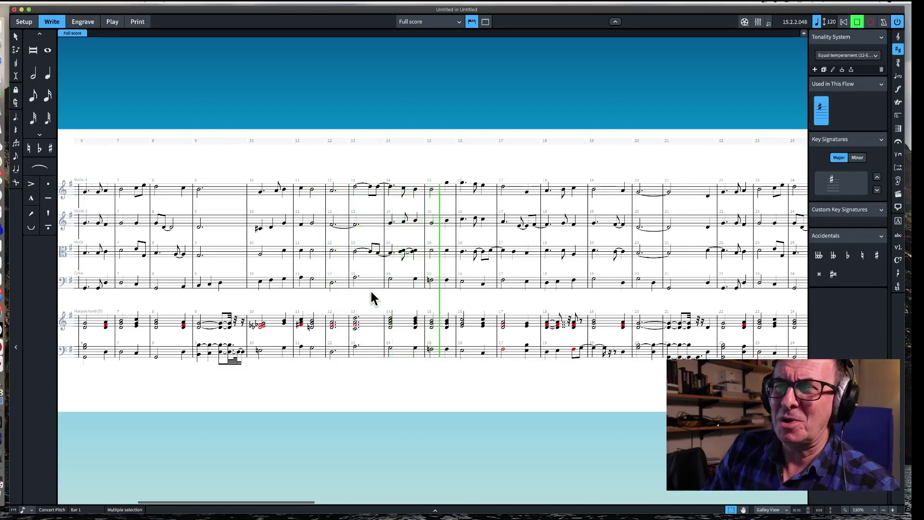
# Step: Stop playback around bar 16 and scroll right along the galley
pyautogui.press('space')
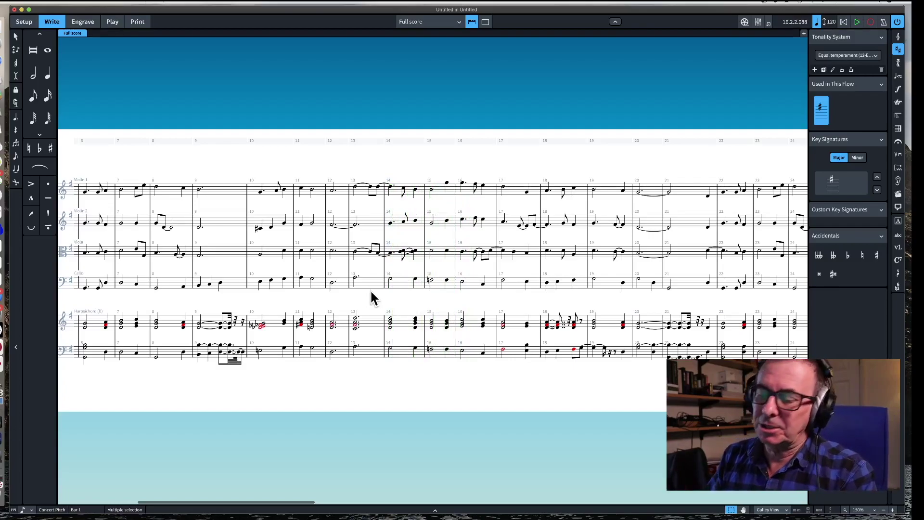
pyautogui.hscroll(3, 522, 294)
pyautogui.hscroll(10, 519, 294)
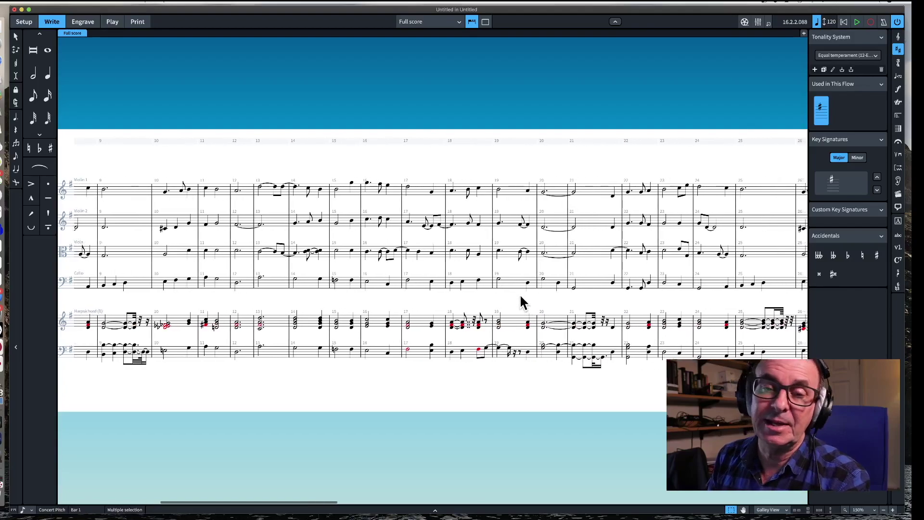
pyautogui.hscroll(2, 519, 296)
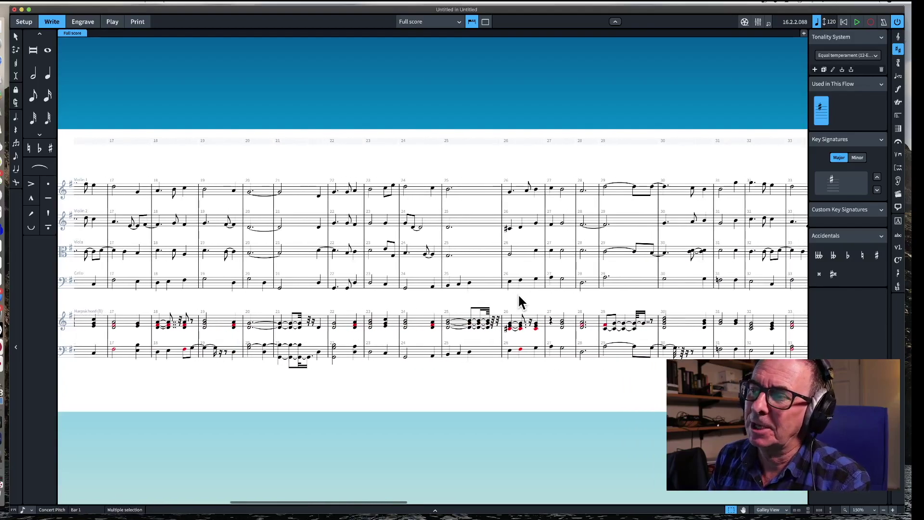